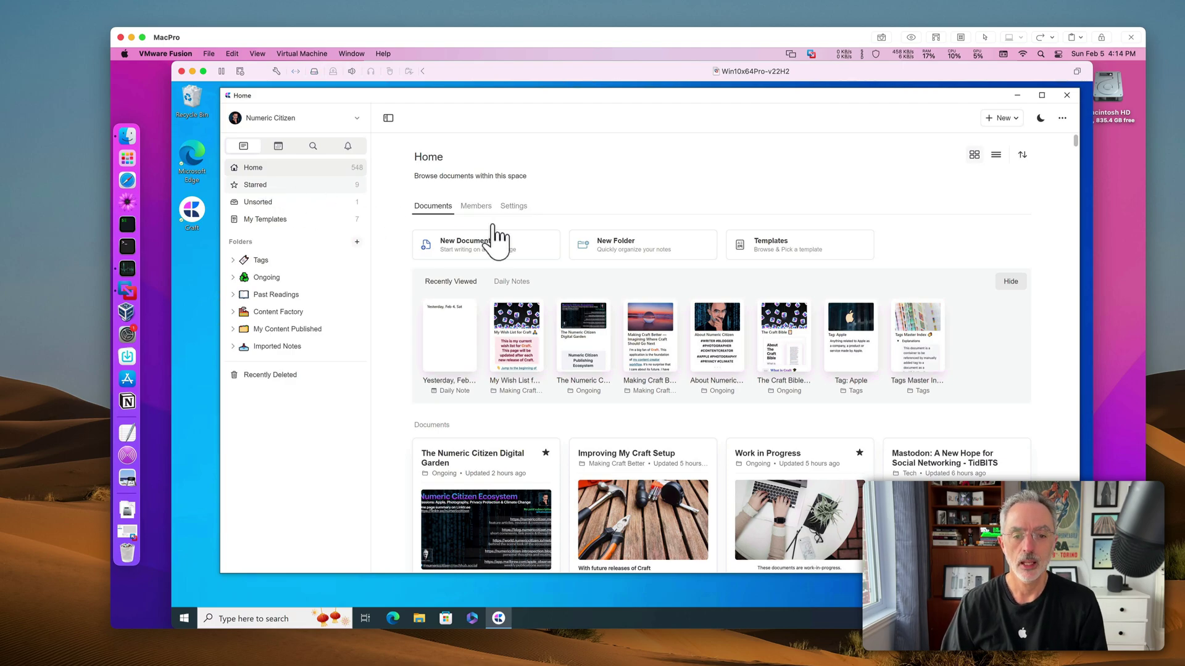
Show the Starred grid and browse its cards, such as The Craft Bible and Moving out of WordPress
left_click(275, 186)
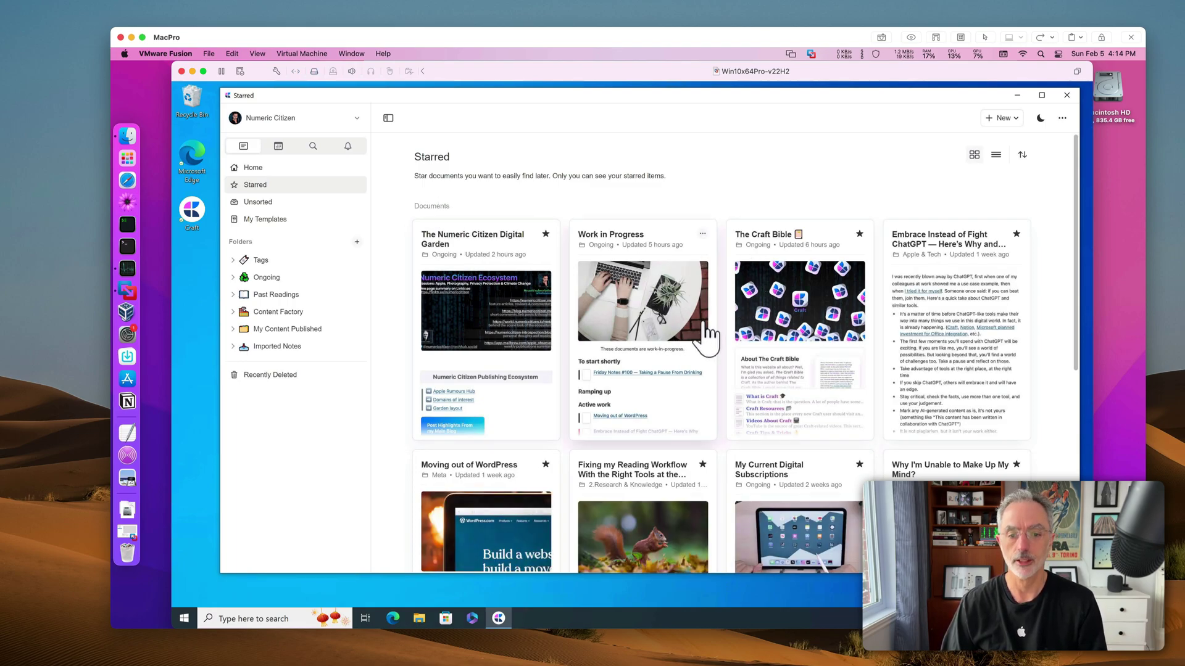
scroll(848, 346, "down", 3)
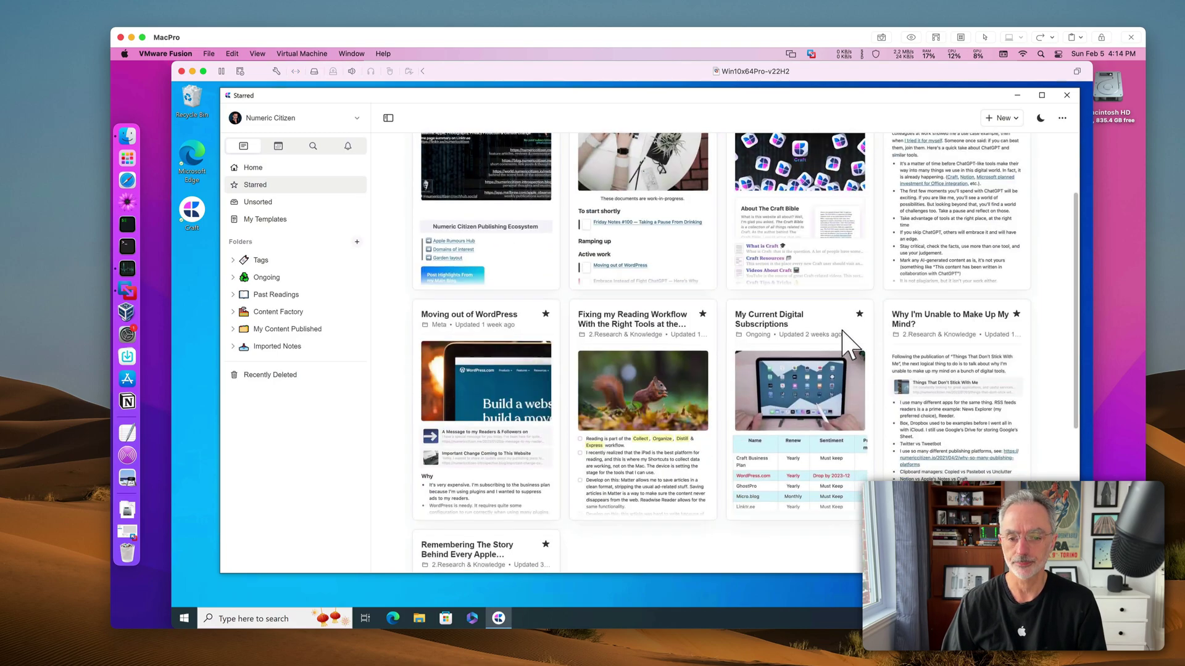
scroll(850, 346, "down", 2)
scroll(847, 327, "up", 5)
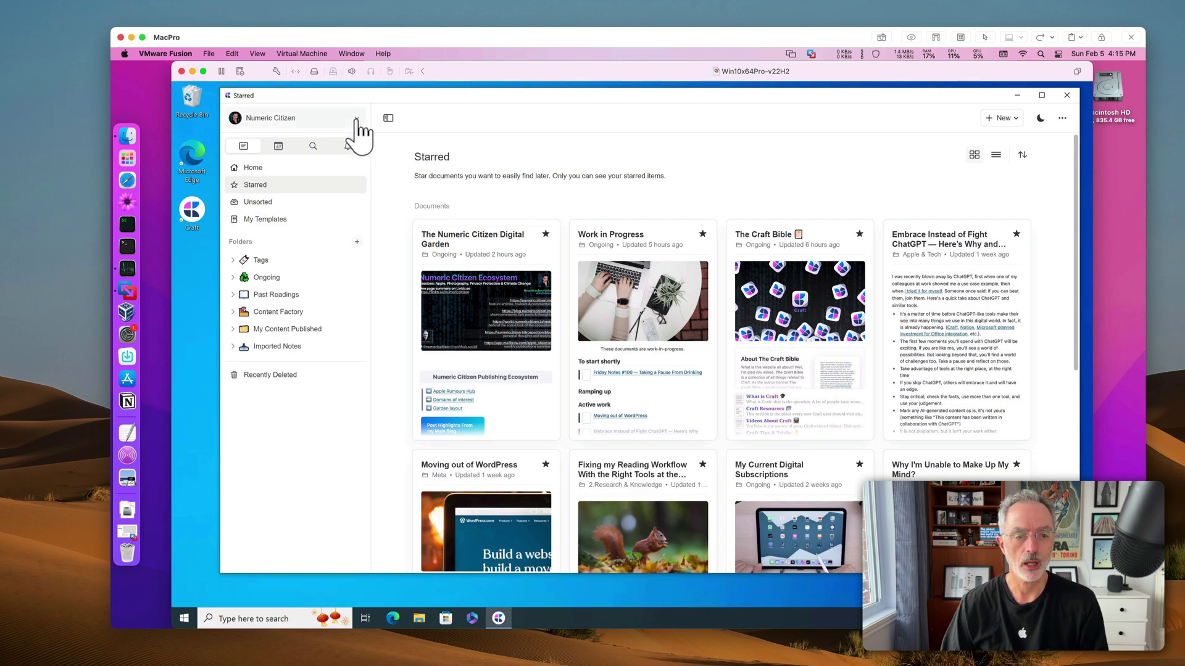
Pick Numeric Citizen I/O from the space switcher to show that space's Home page
left_click(357, 120)
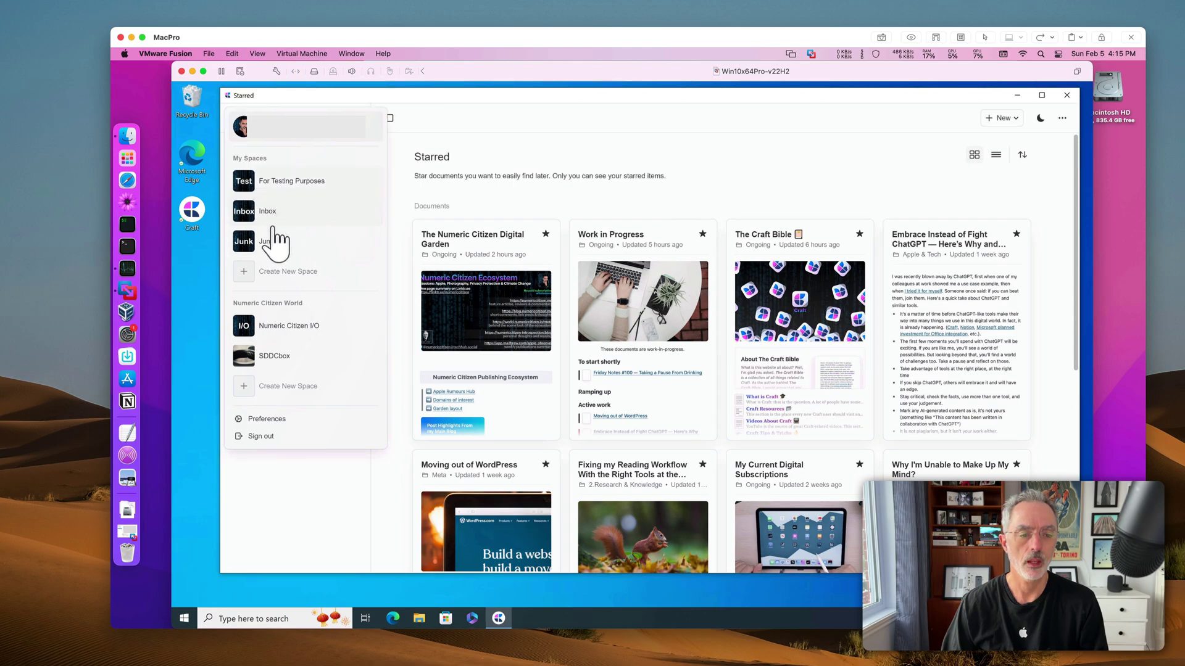
left_click(322, 332)
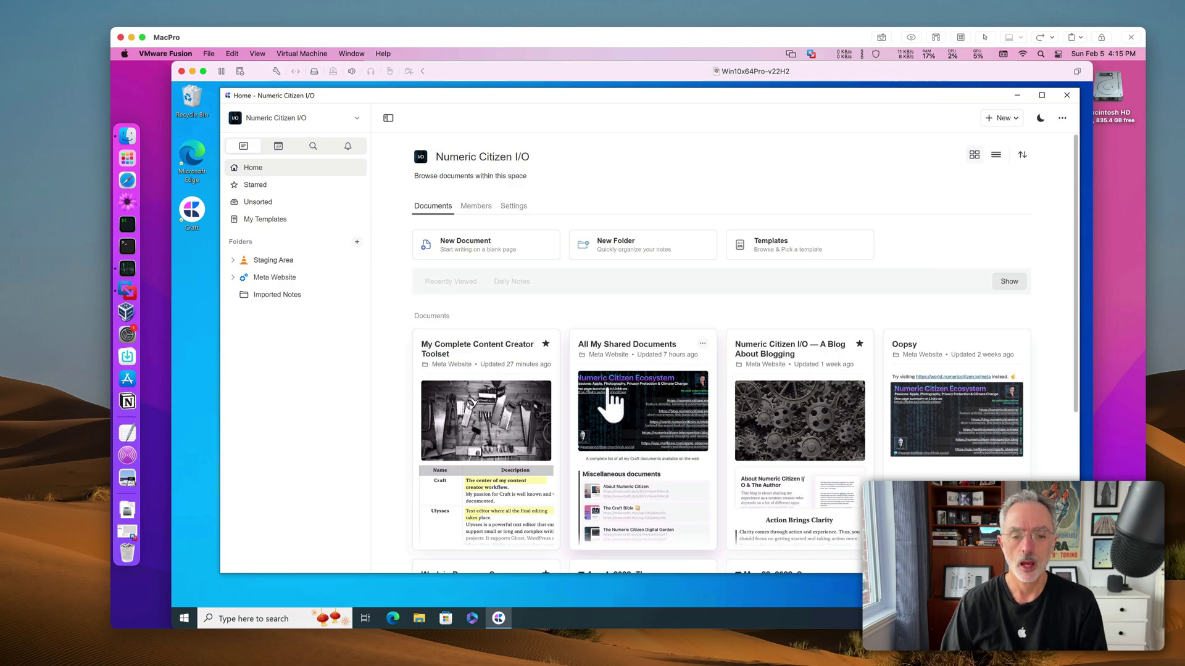
Open My Complete Content Creator Toolset and scroll through its table of tools, descriptions and links
left_click(486, 369)
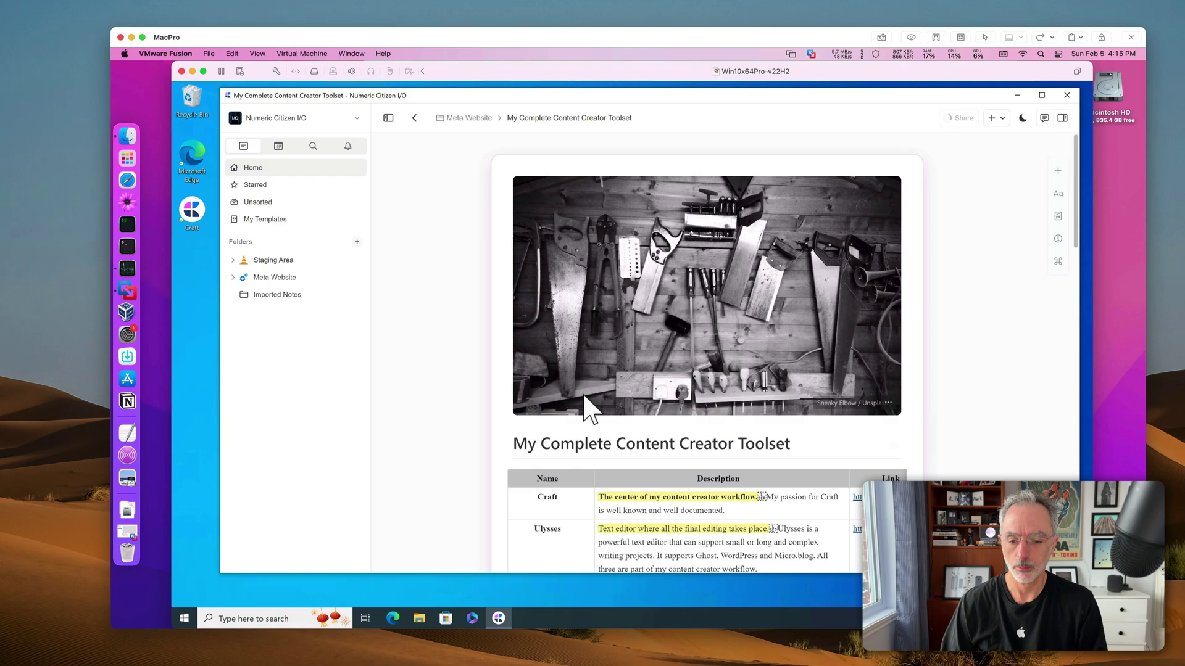
scroll(596, 417, "down", 2)
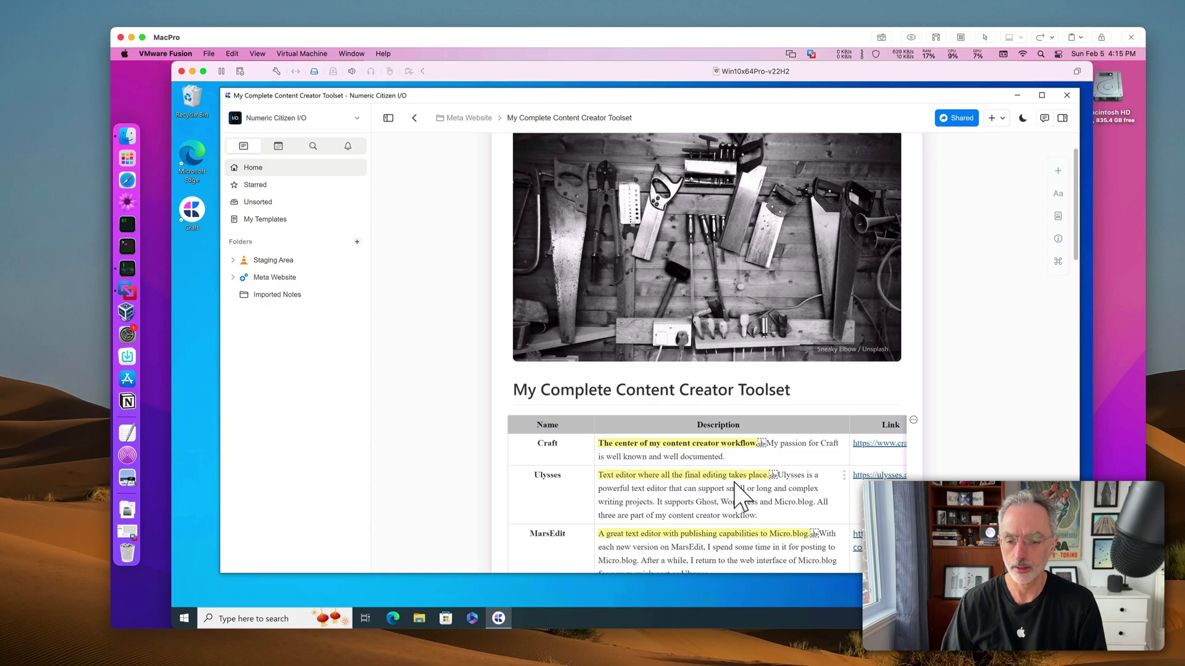
scroll(734, 493, "down", 6)
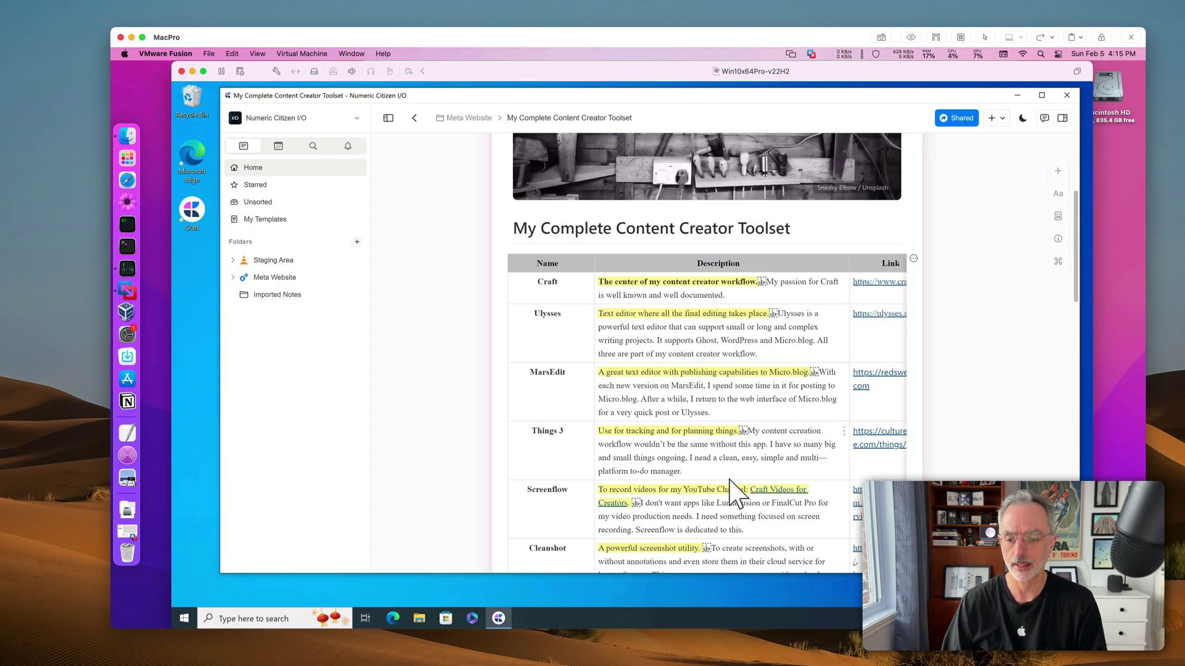
scroll(743, 451, "right", 2)
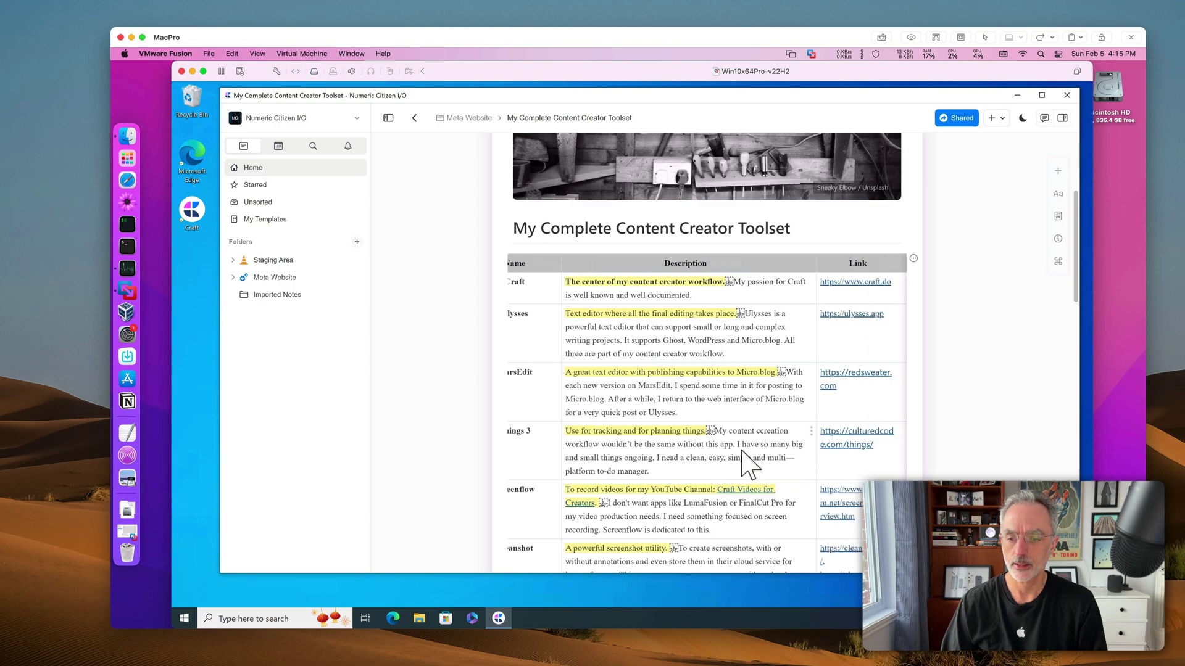
scroll(747, 462, "left", 2)
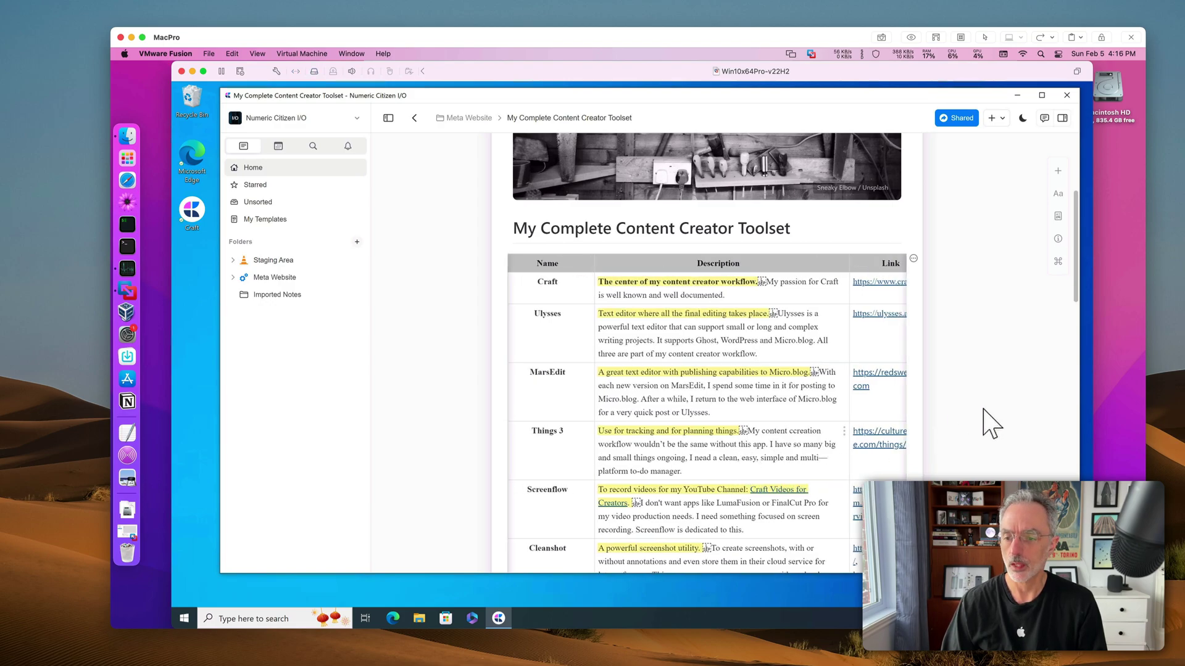
scroll(1044, 431, "down", 10)
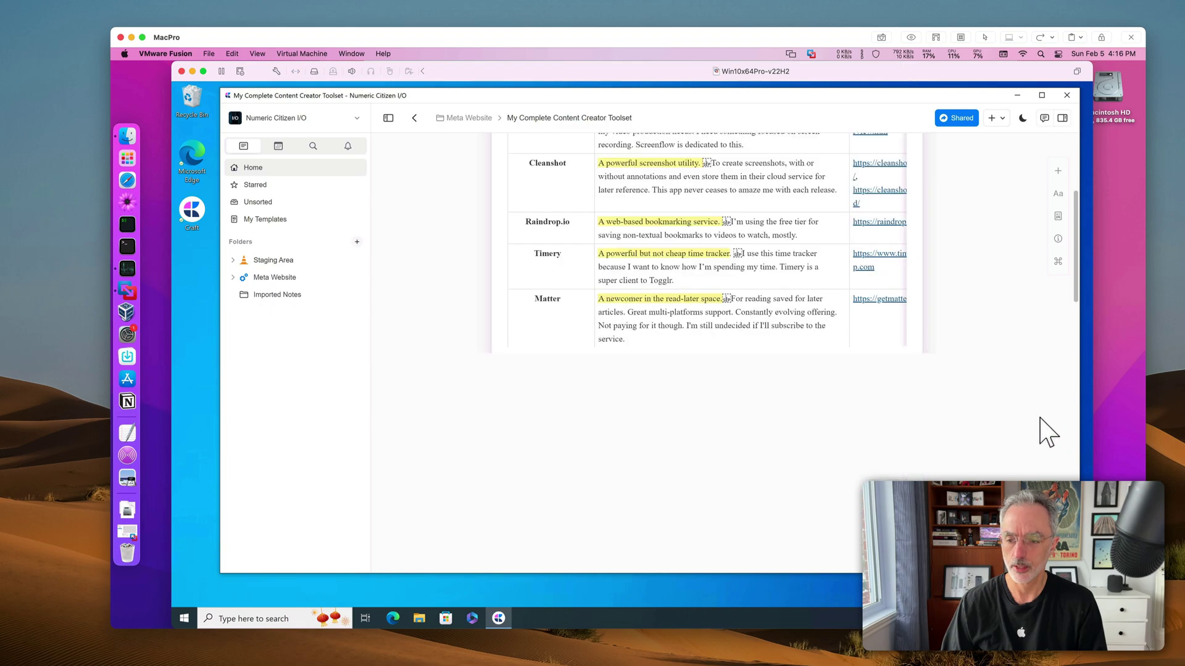
scroll(1040, 423, "down", 15)
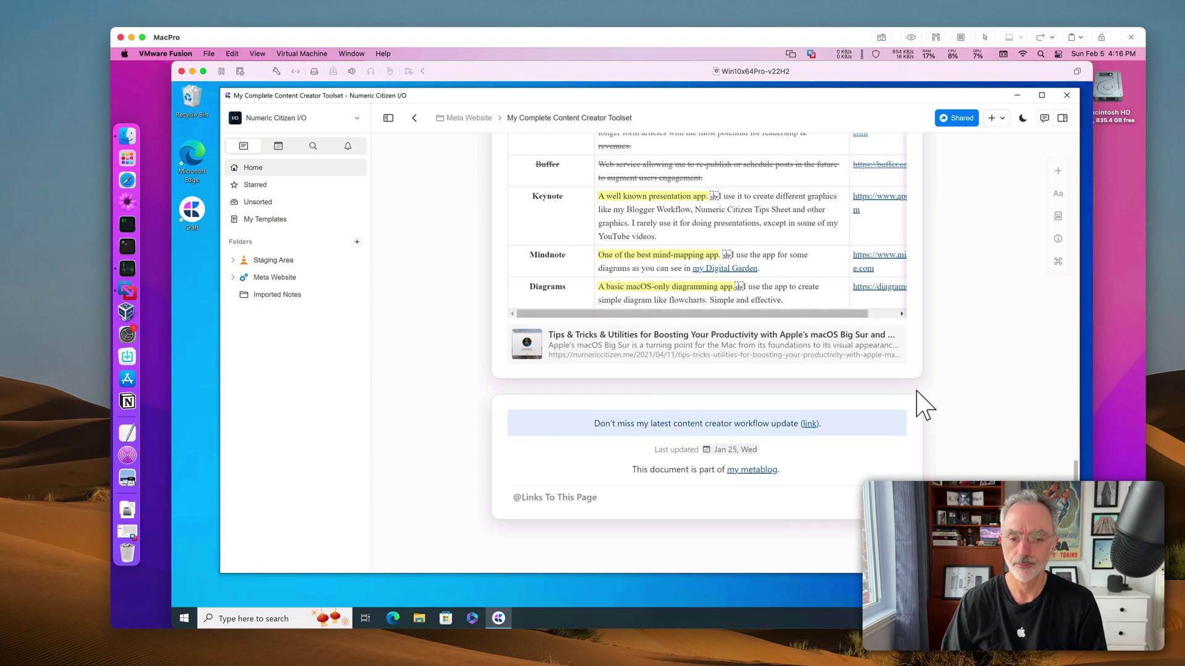
scroll(924, 404, "up", 4)
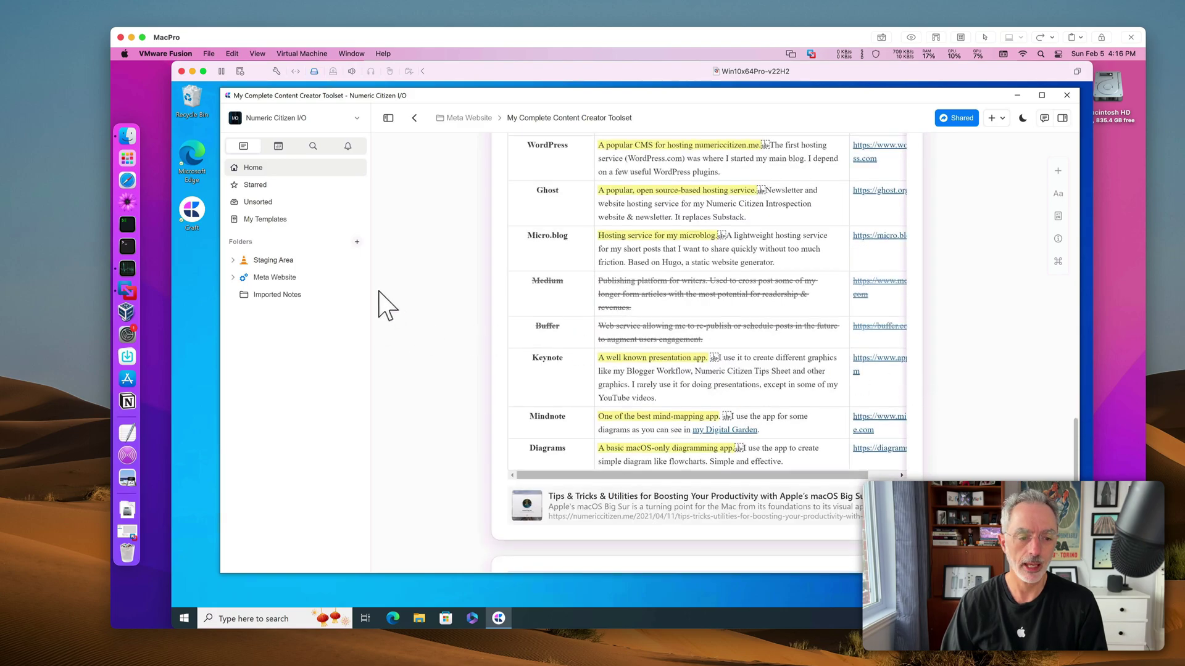
left_click(232, 279)
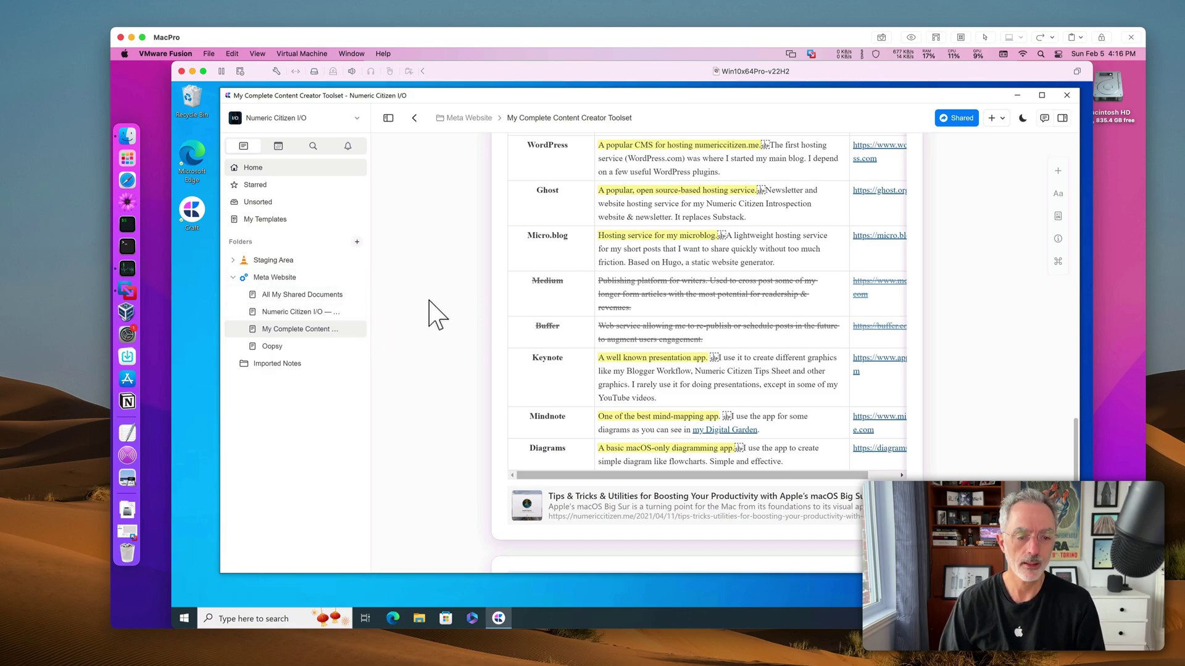
mouse_move(353, 296)
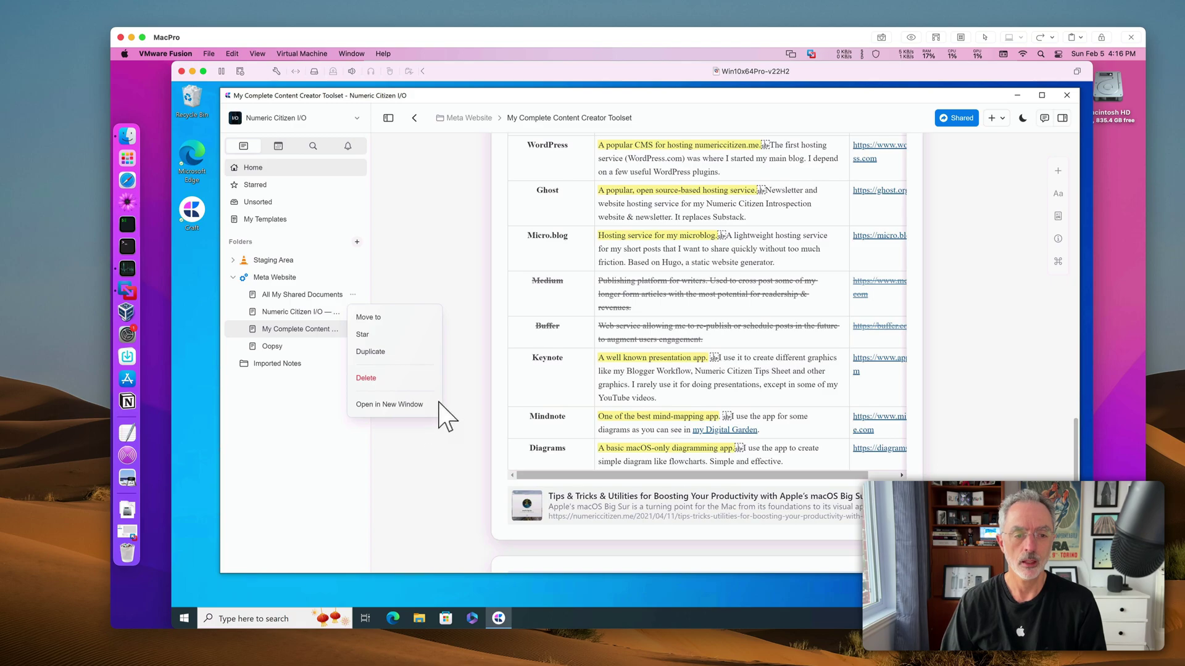
left_click(476, 291)
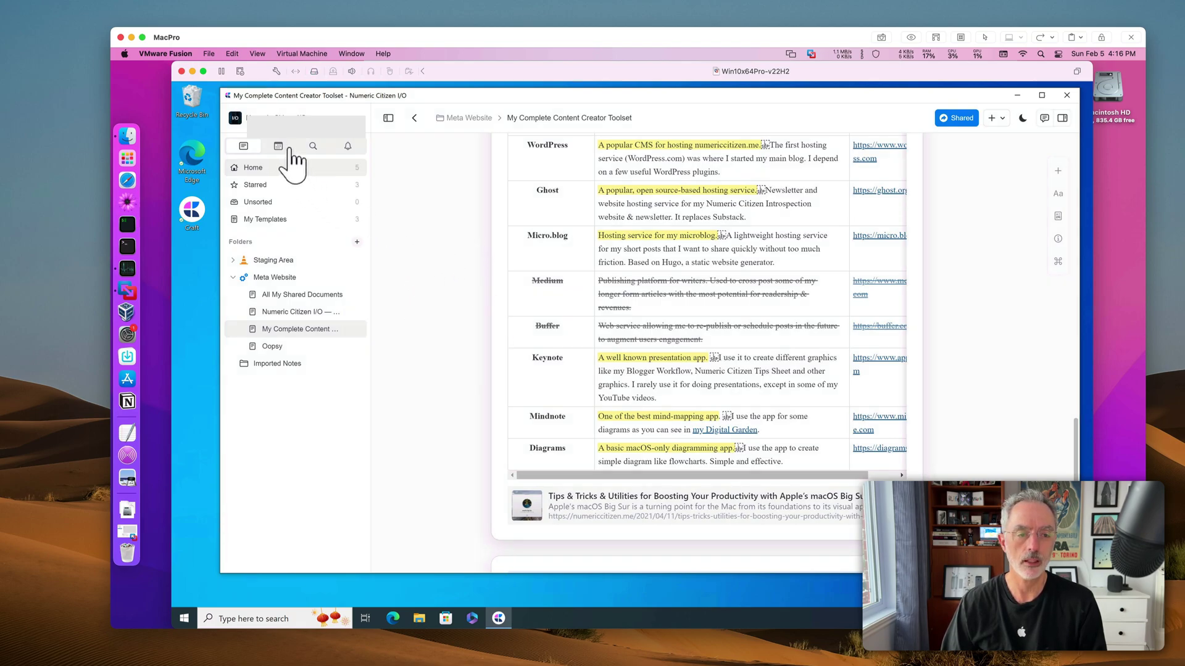
Return to the personal space and open The Numeric Citizen Digital Garden from Recently Viewed
left_click(309, 117)
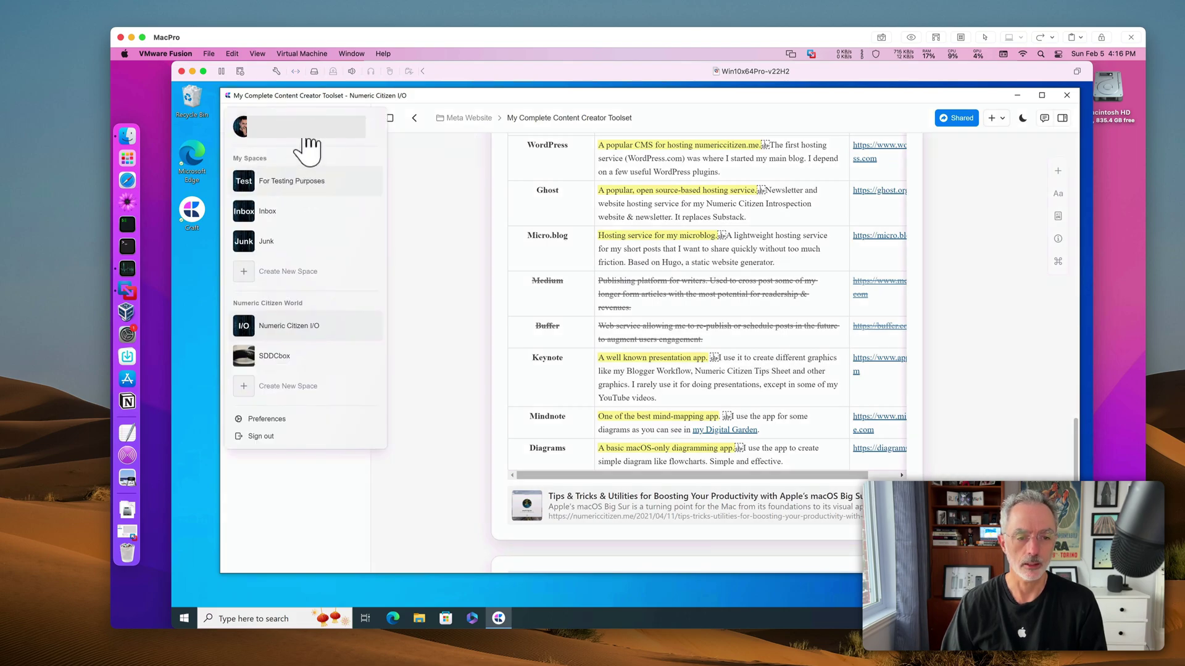
left_click(306, 138)
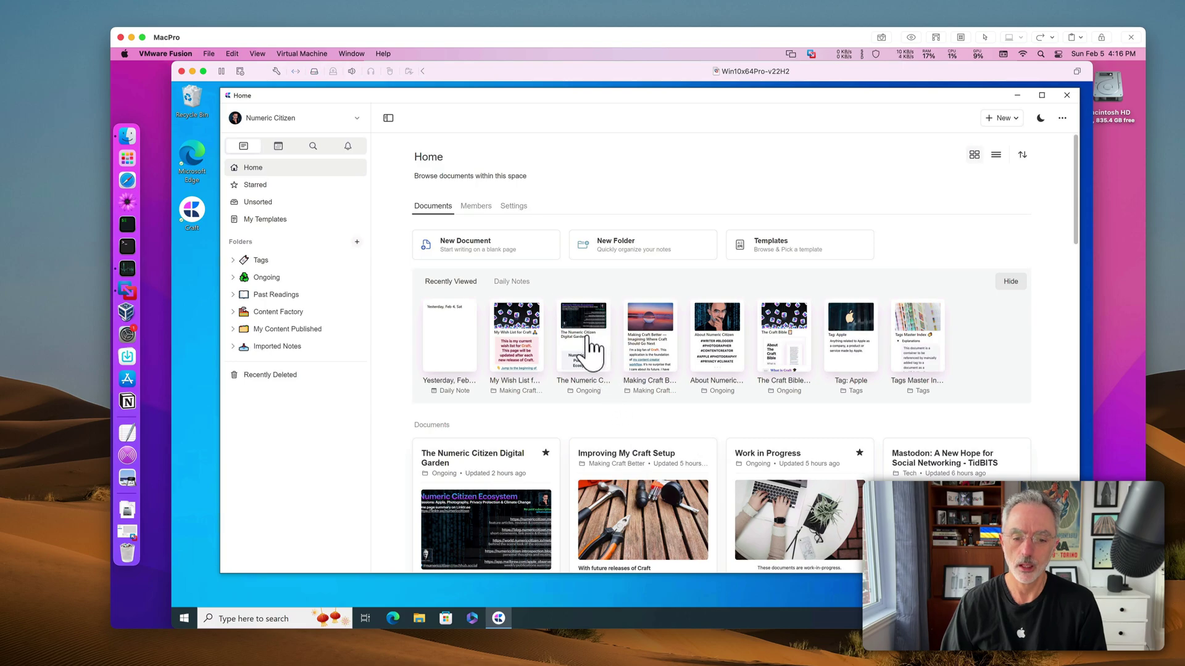
left_click(578, 456)
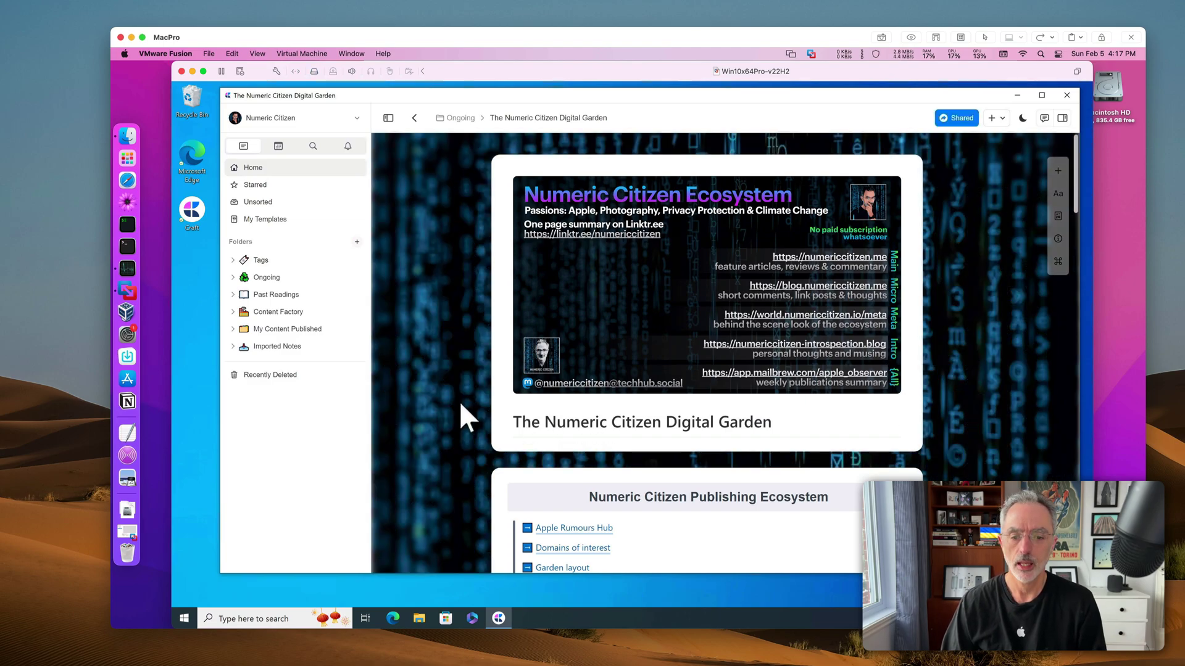
scroll(459, 401, "down", 2)
scroll(467, 418, "down", 5)
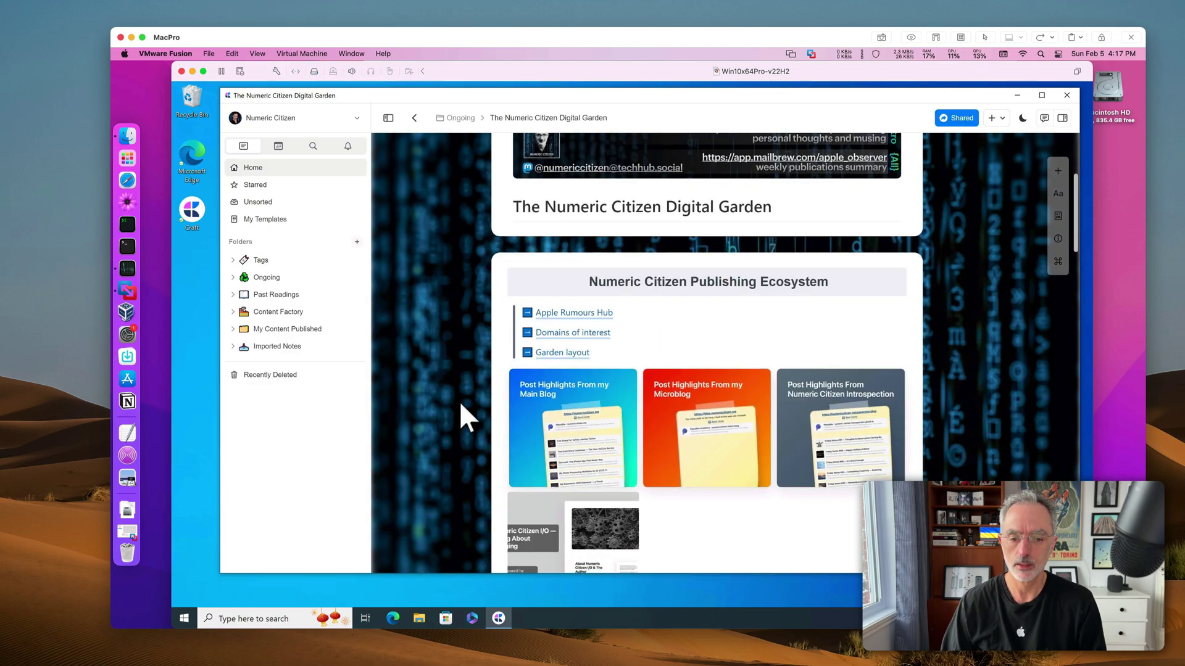
Open Apple Rumours Hub in a new window, scroll it, then follow its Back home link
left_click(580, 314)
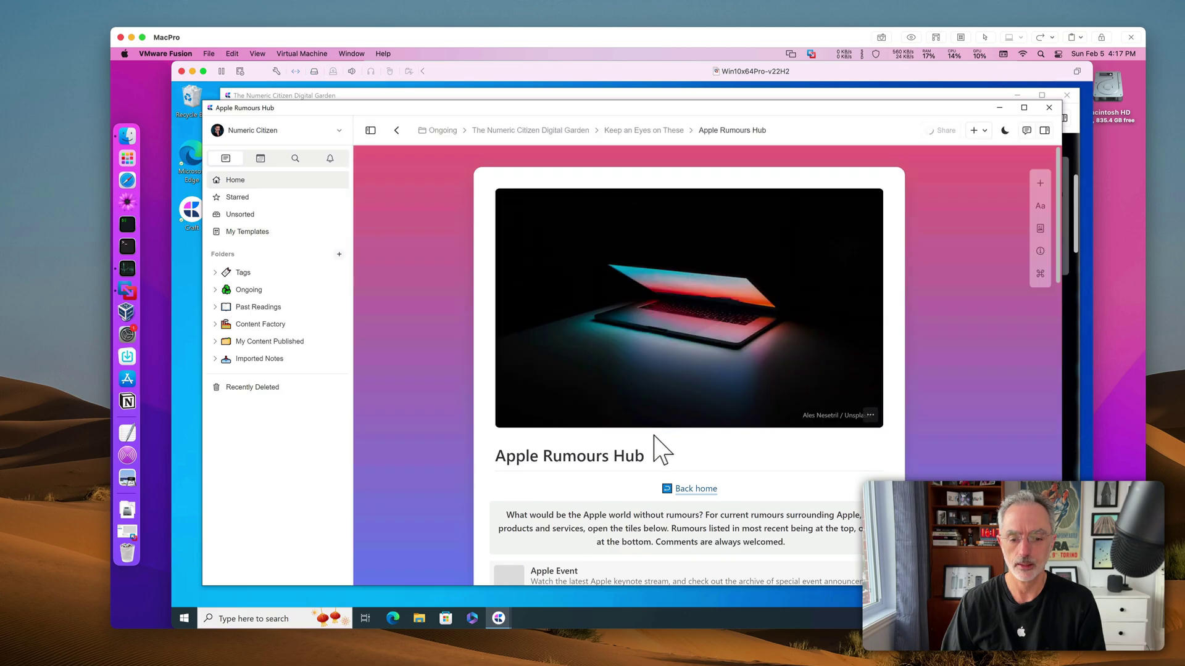
scroll(655, 452, "down", 2)
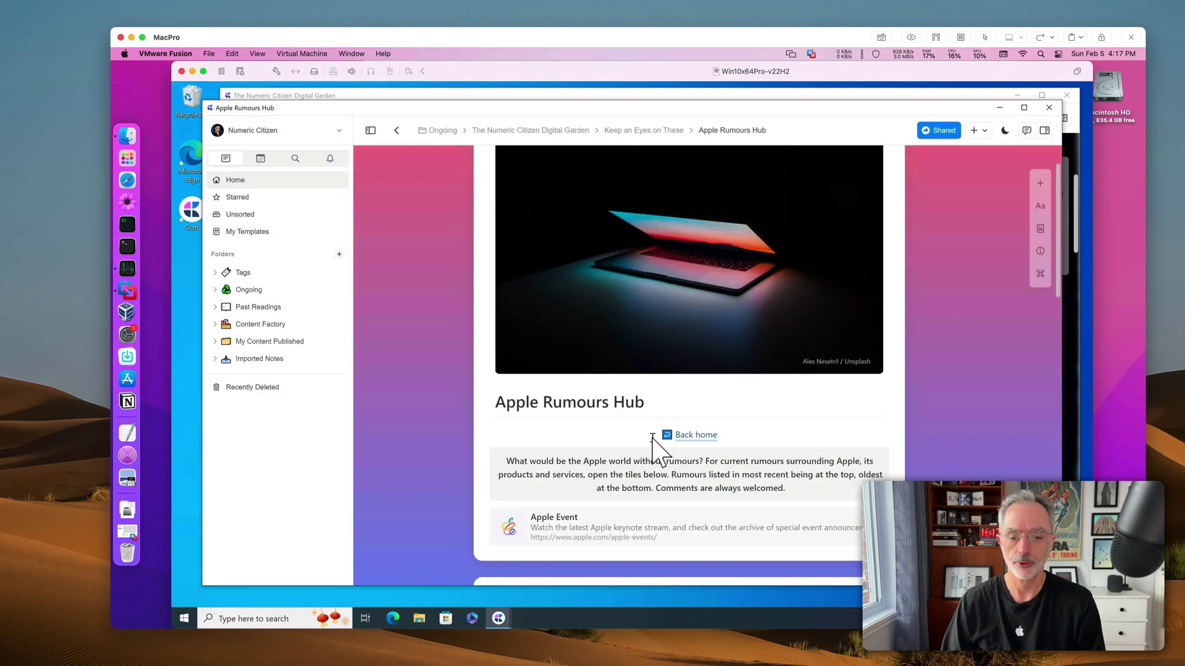
scroll(654, 439, "down", 4)
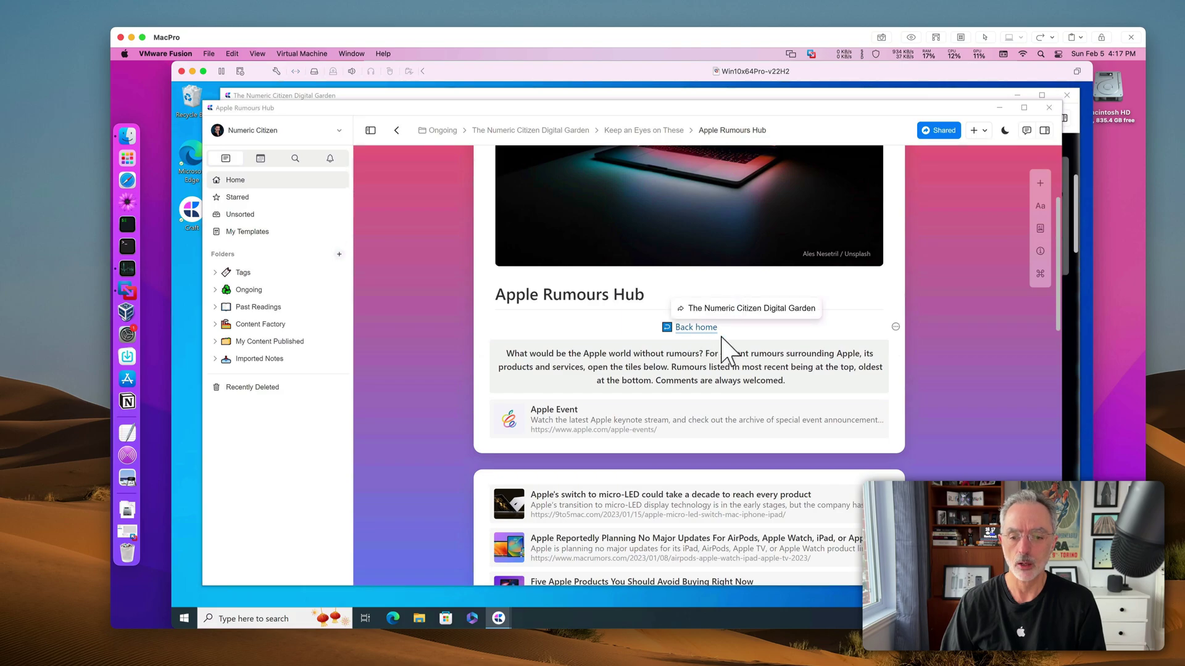
left_click(696, 328)
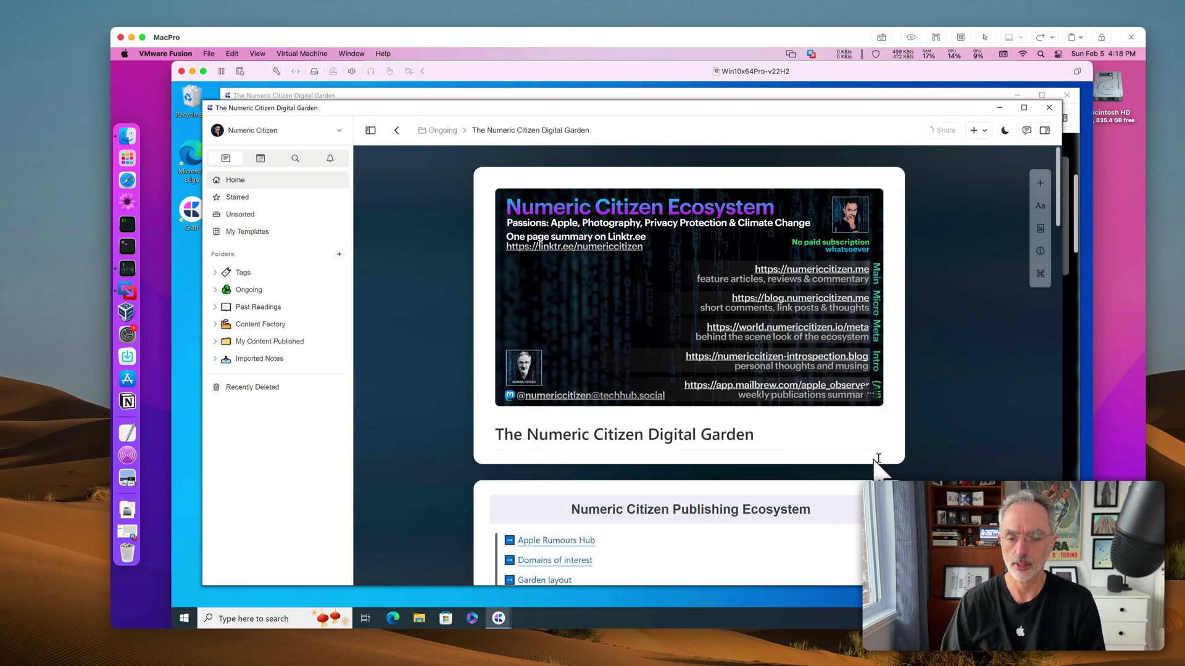
scroll(772, 467, "down", 10)
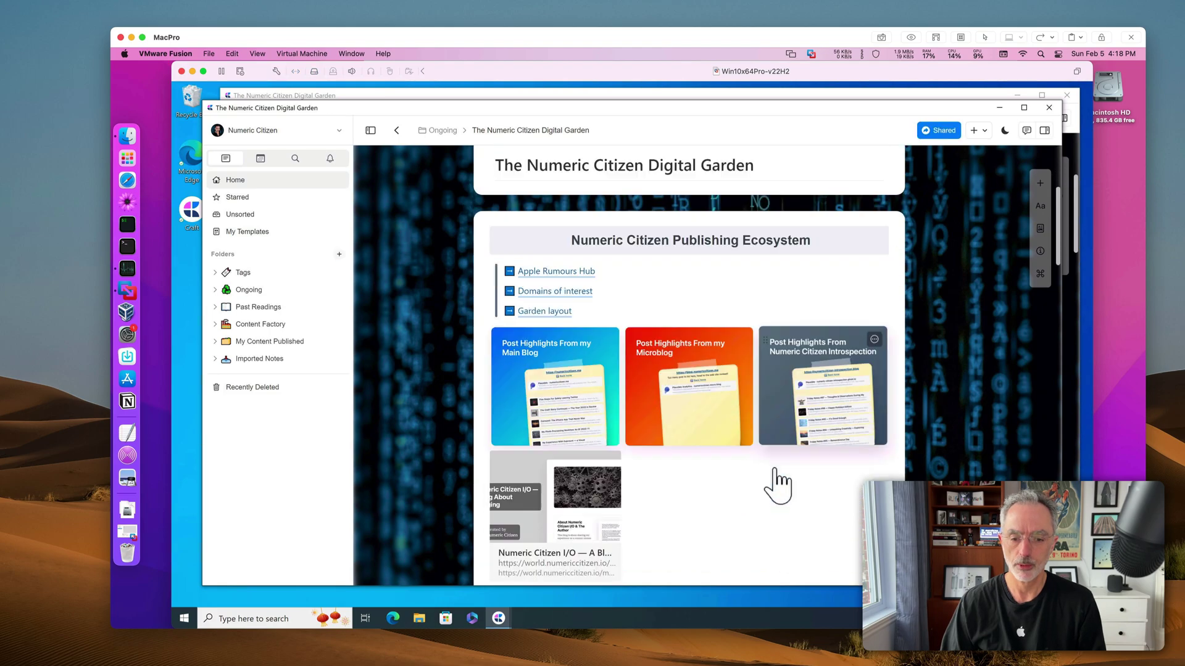
scroll(771, 459, "down", 5)
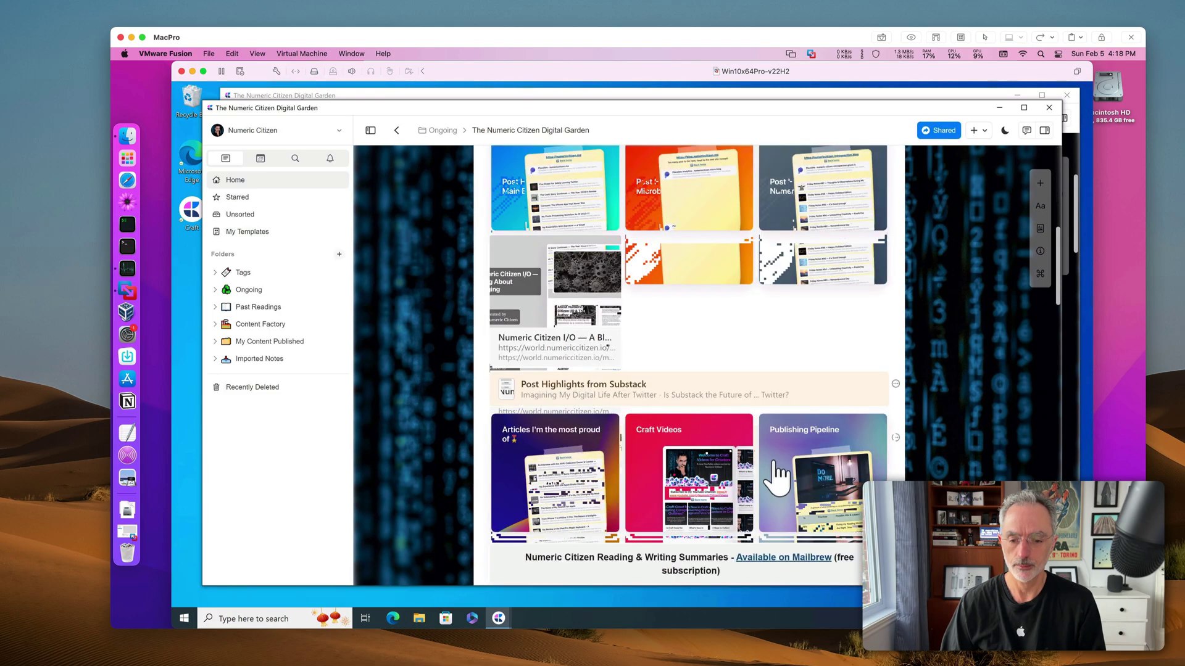
scroll(787, 457, "up", 6)
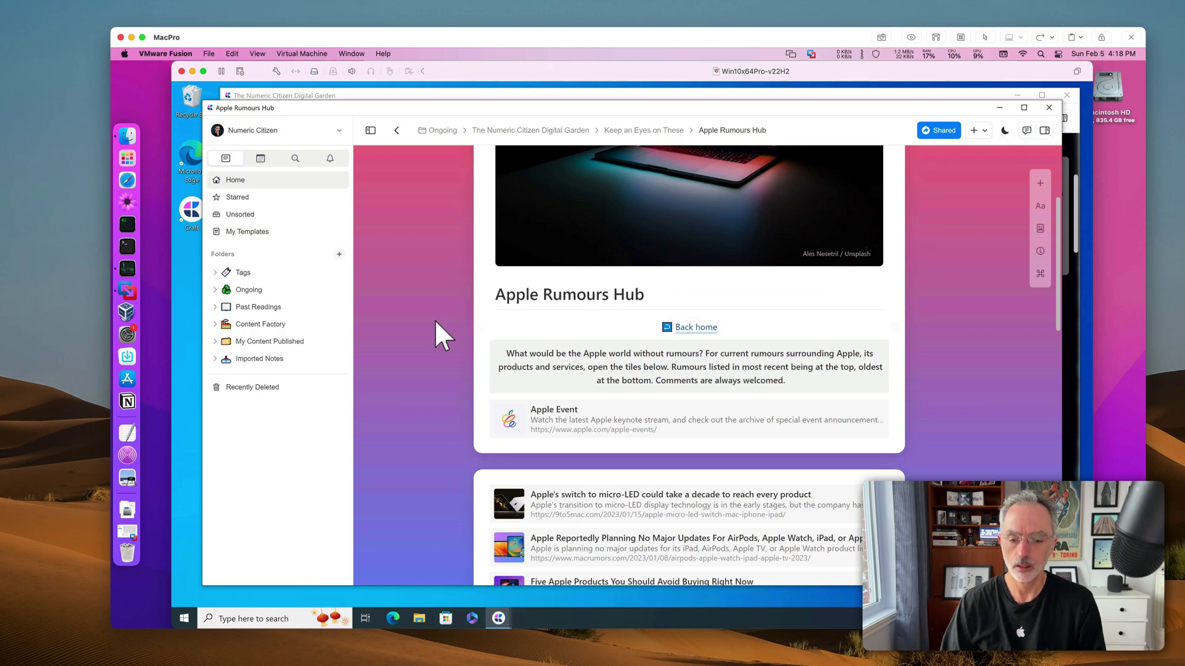
scroll(435, 320, "down", 5)
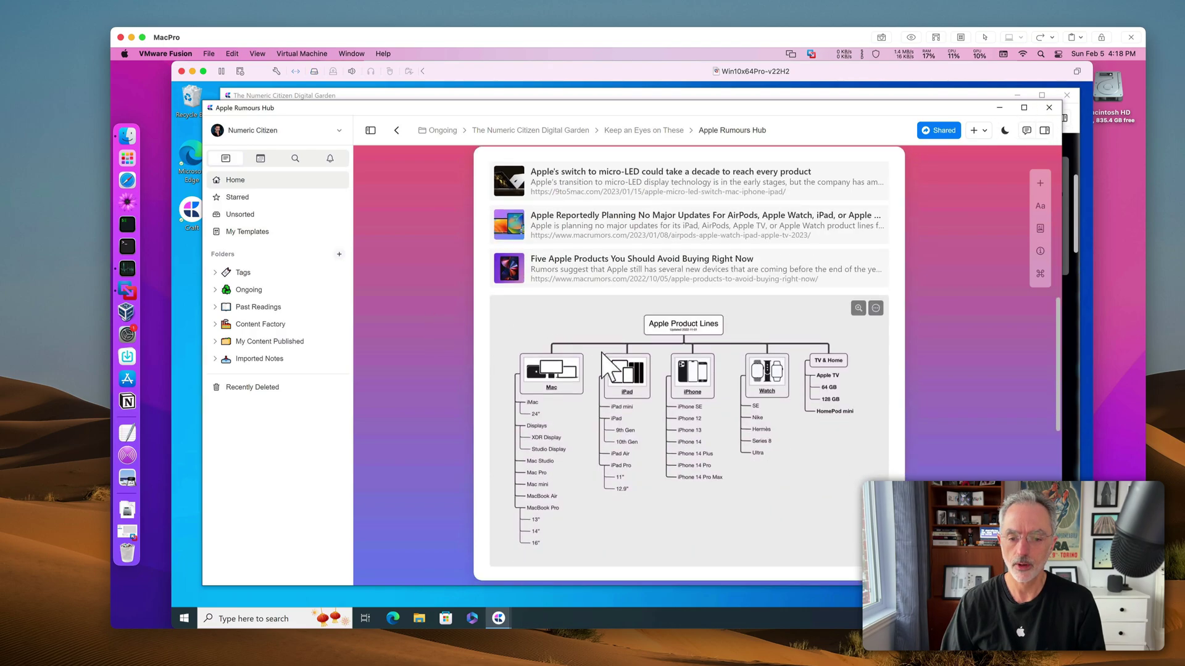
left_click(876, 309)
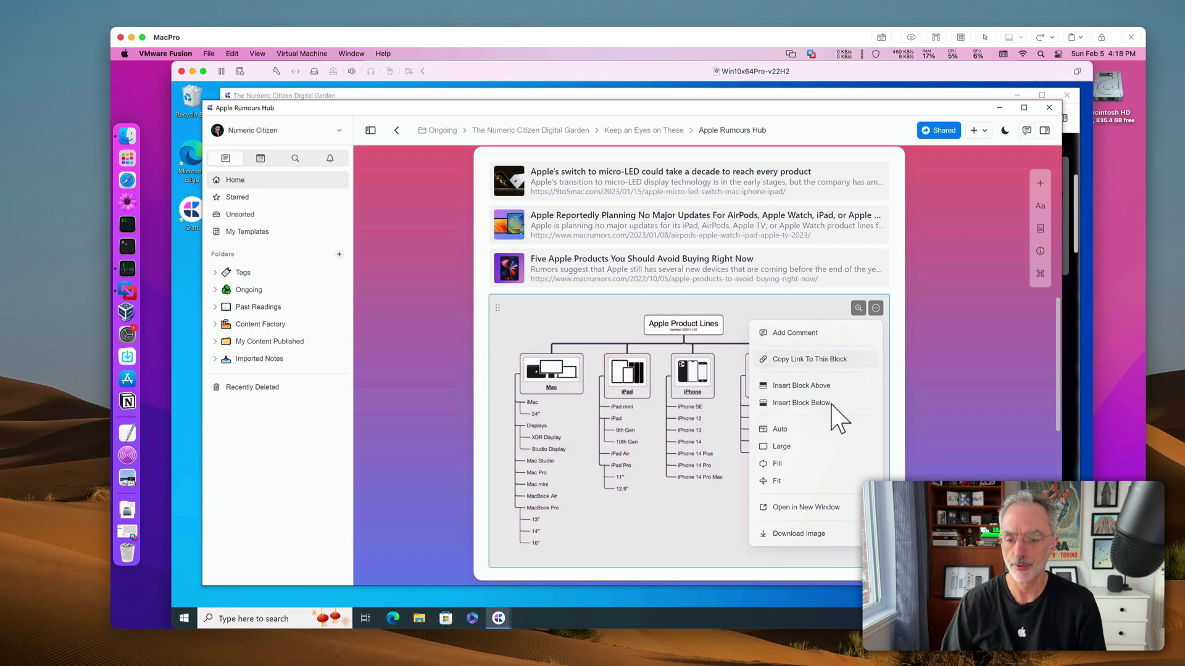
Switch to the Numeric Citizen space and open The Numeric Citizen Digital Garden
left_click(925, 398)
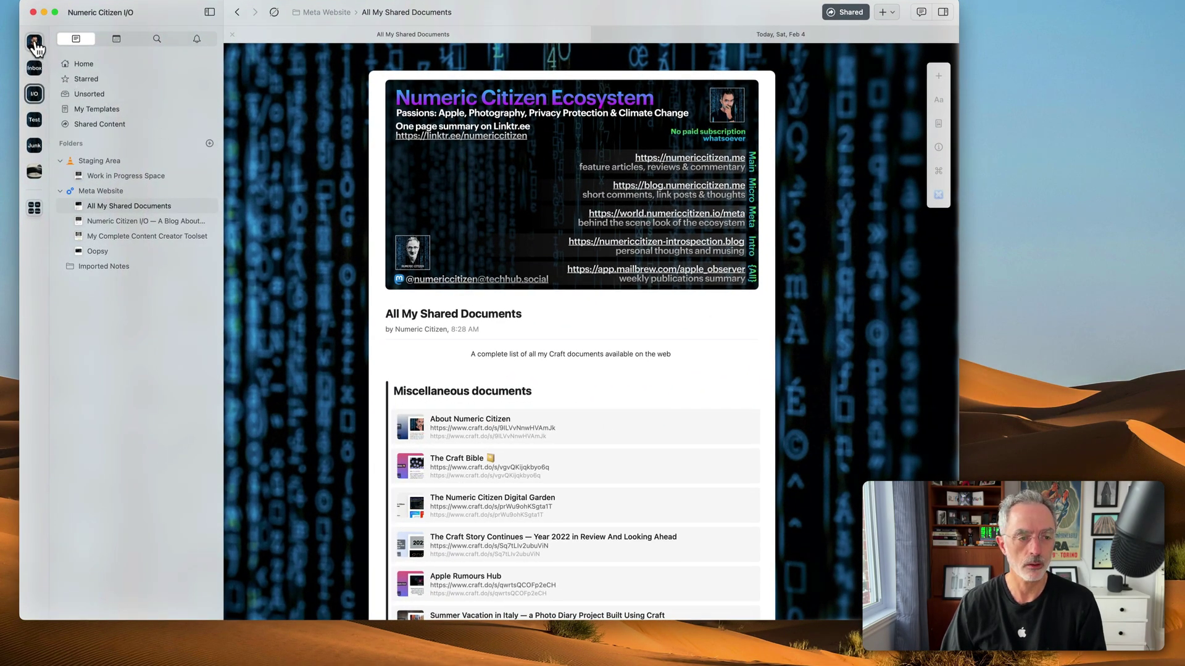
left_click(34, 42)
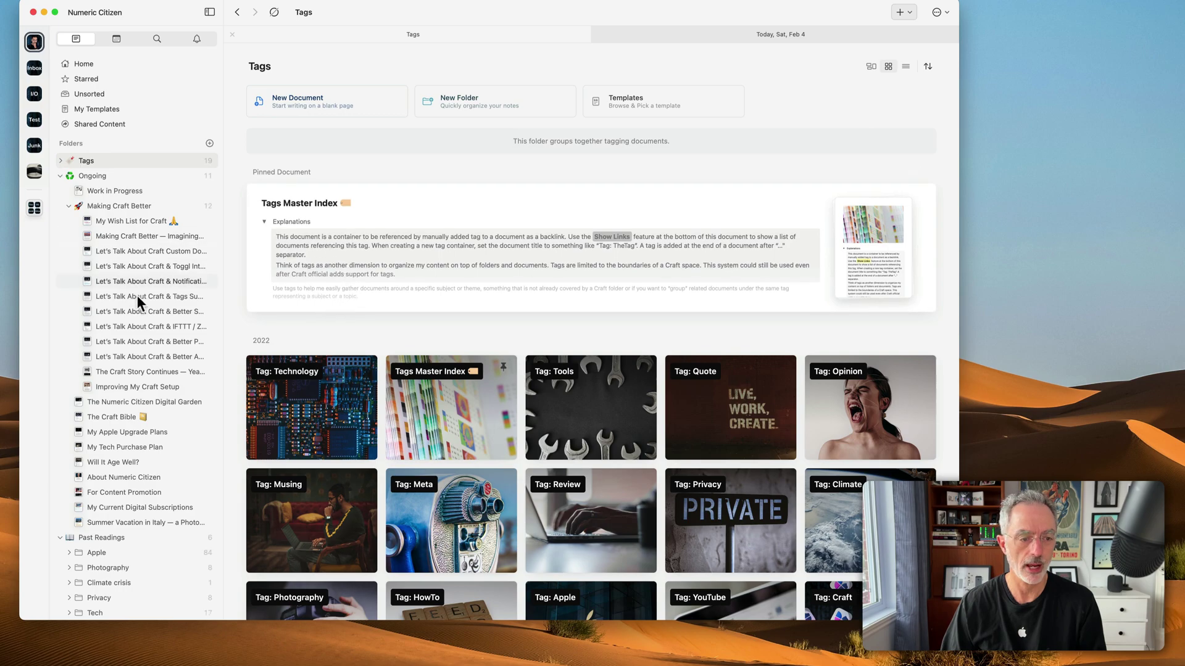
left_click(126, 404)
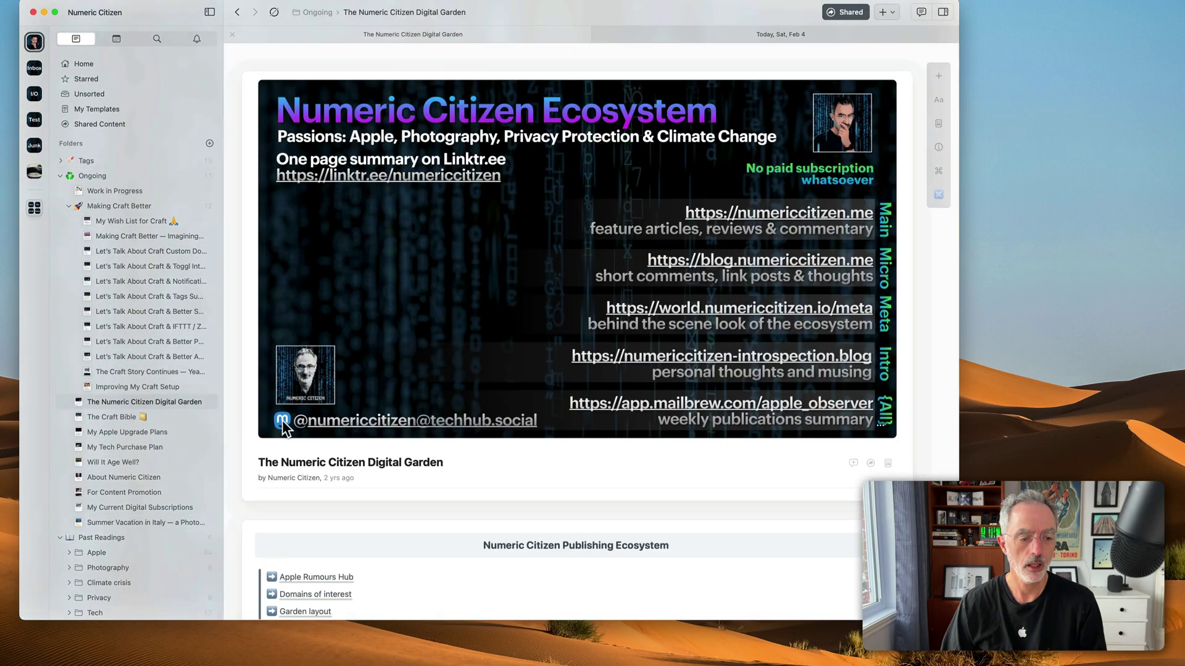
scroll(294, 424, "down", 8)
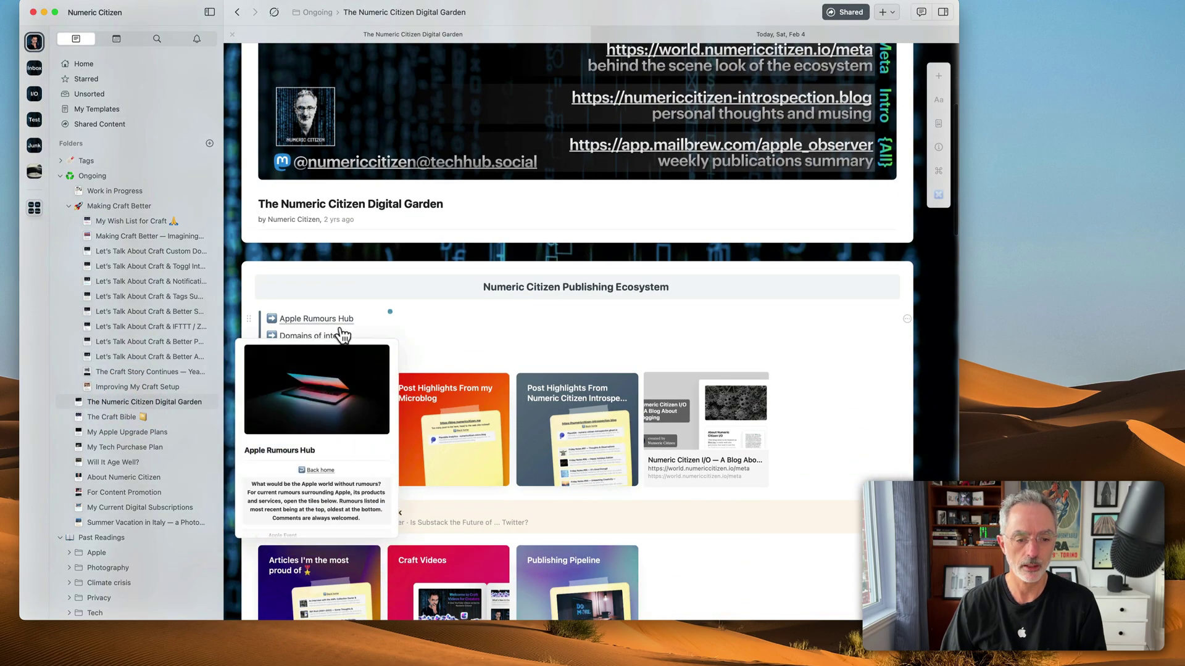
Open Apple Rumours Hub and inspect the product-lines diagram's Media Style menu, then dismiss it
left_click(333, 318)
scroll(586, 464, "down", 10)
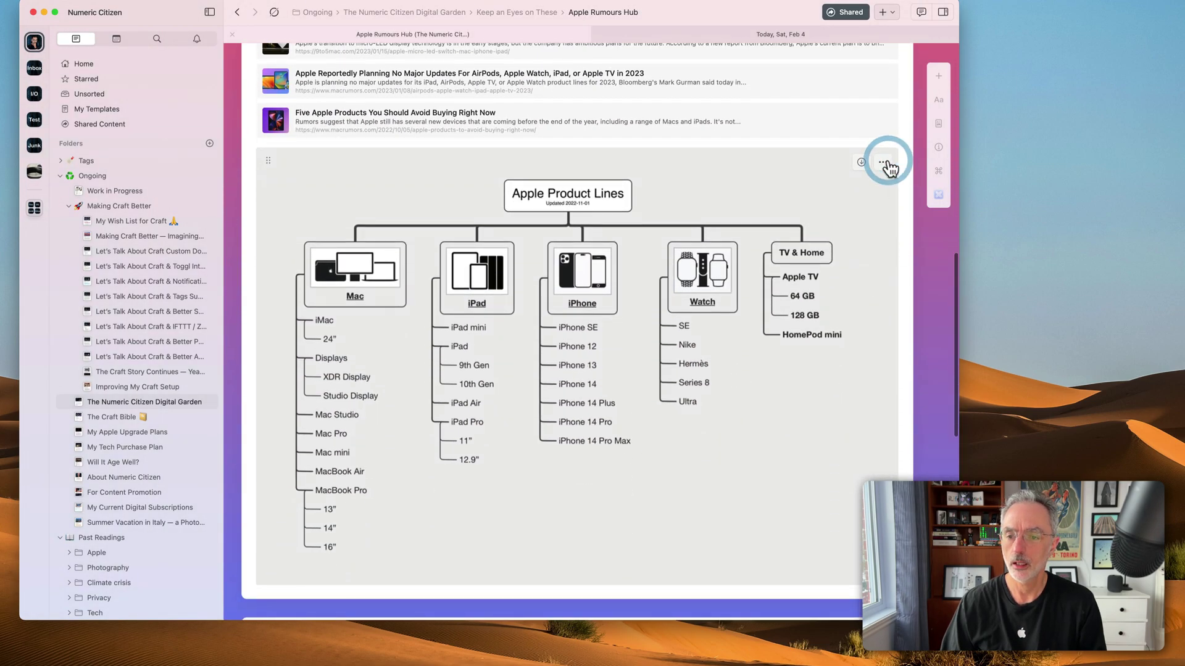
left_click(883, 163)
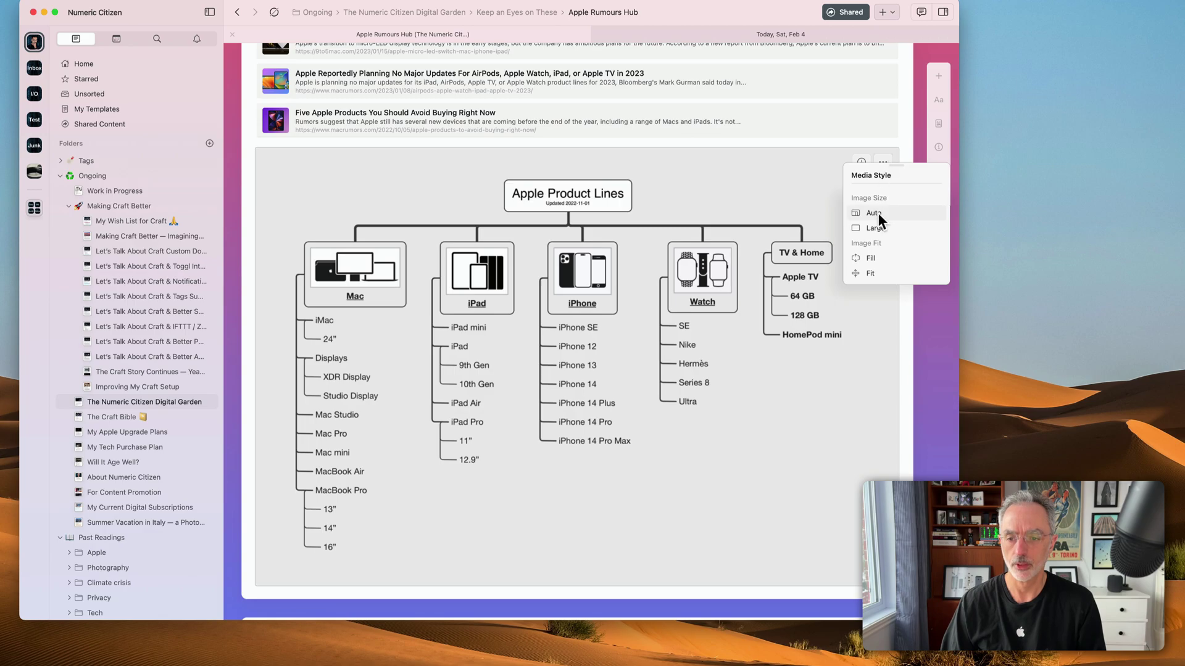
left_click(865, 308)
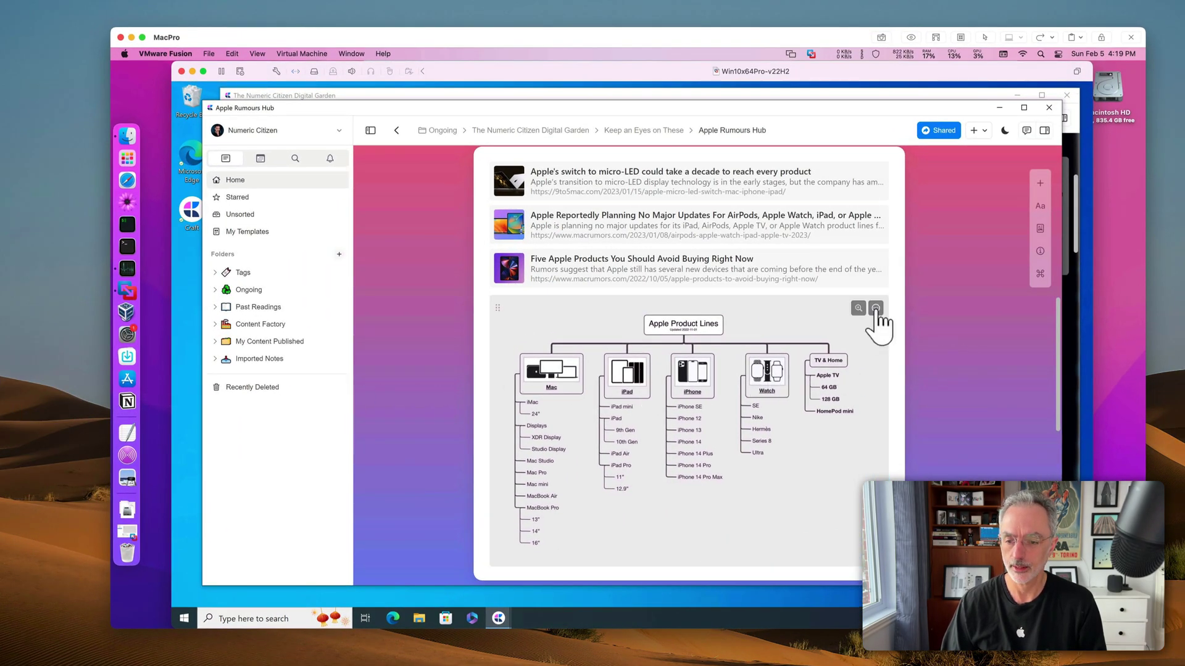
Open and dismiss the diagram's block options, then bring up the cover's Select an image picker
left_click(876, 309)
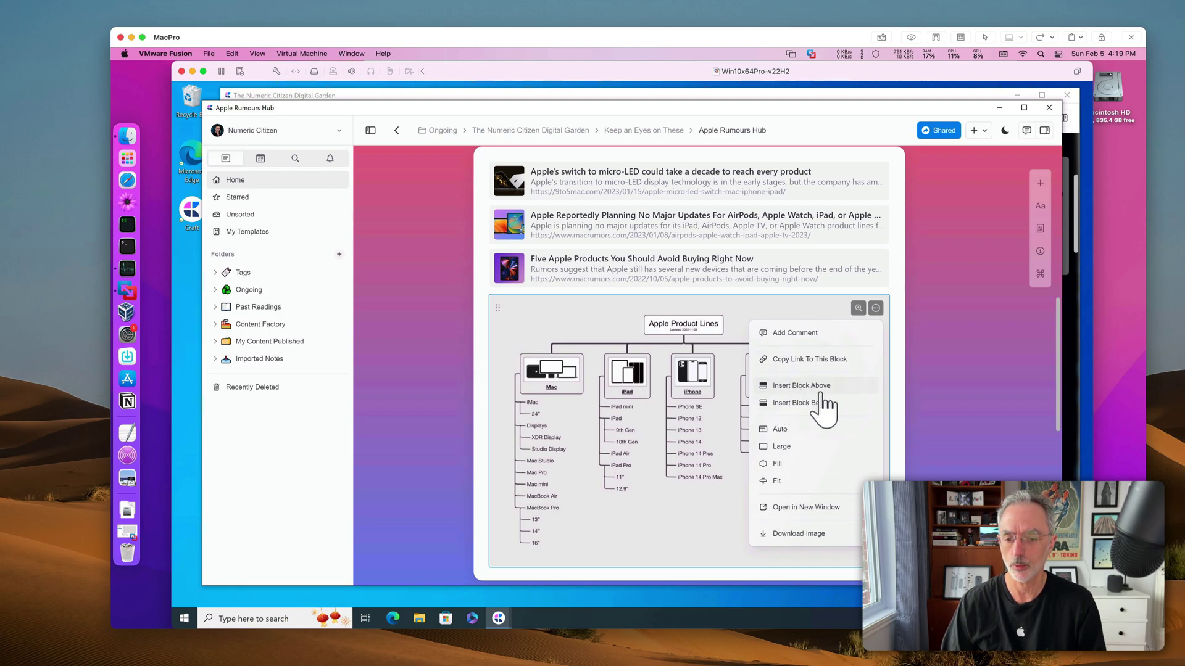
left_click(928, 385)
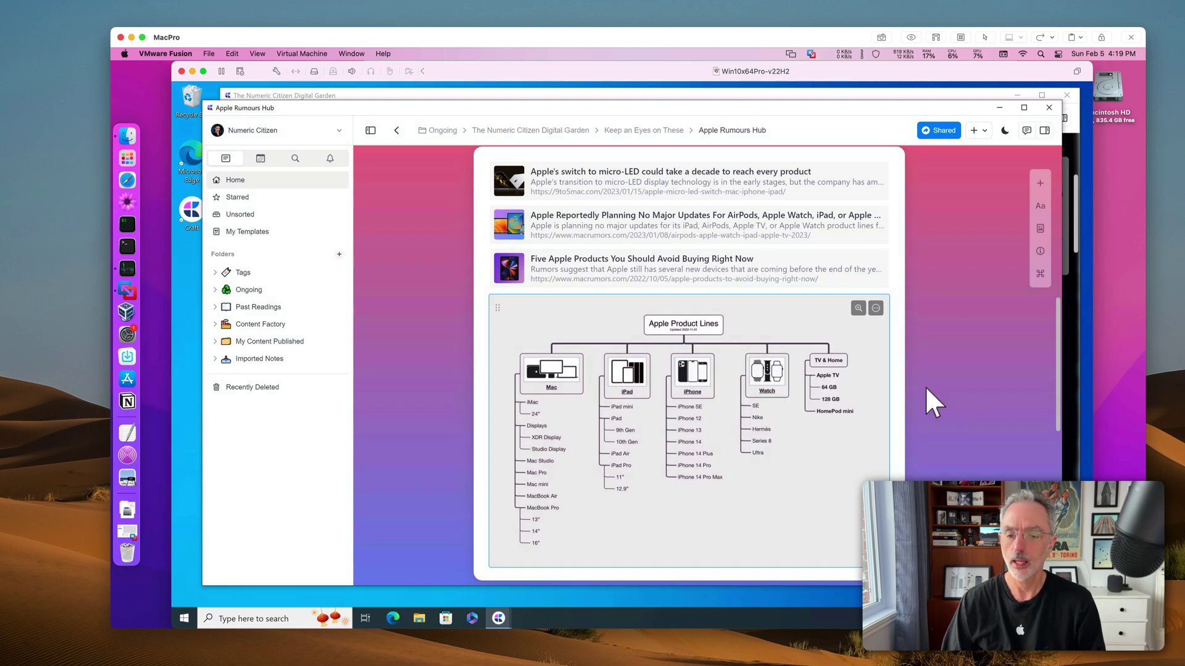
scroll(860, 400, "up", 10)
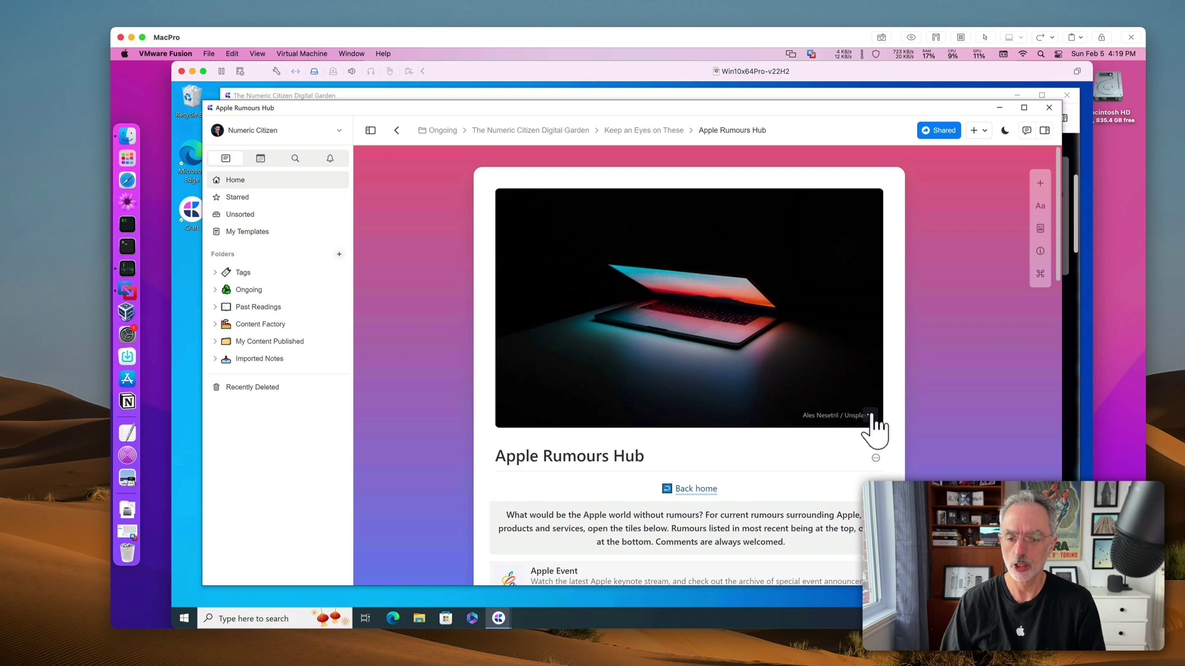
left_click(870, 416)
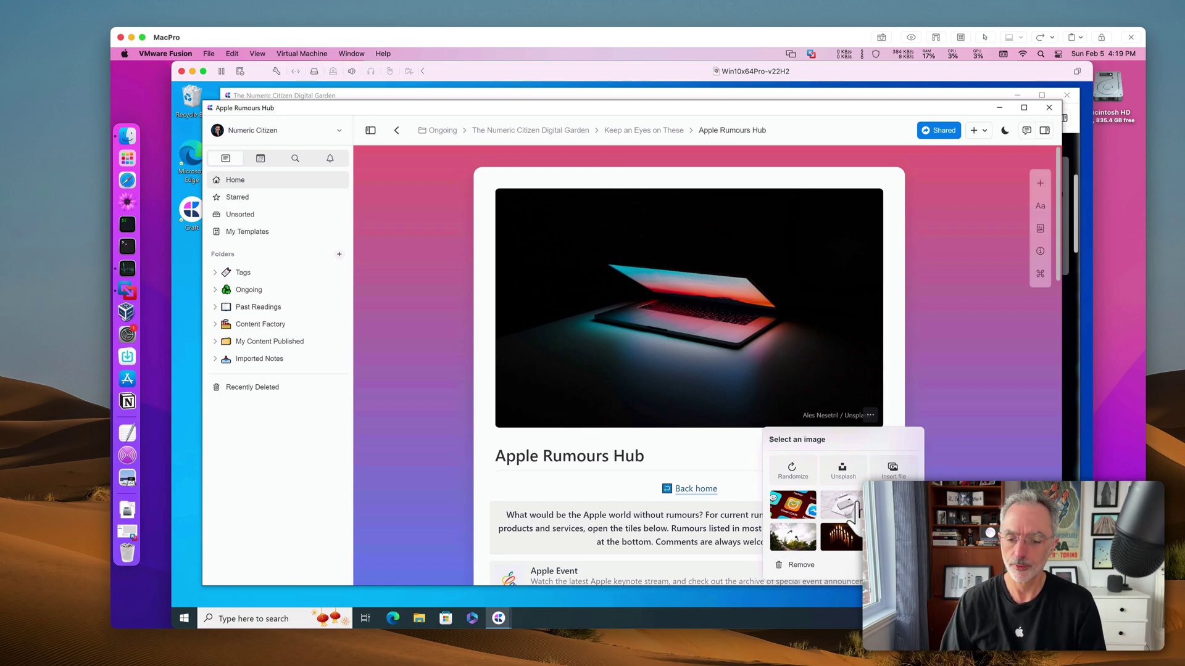
Close the Select an image popover, leaving the laptop cover image in place
left_click(970, 479)
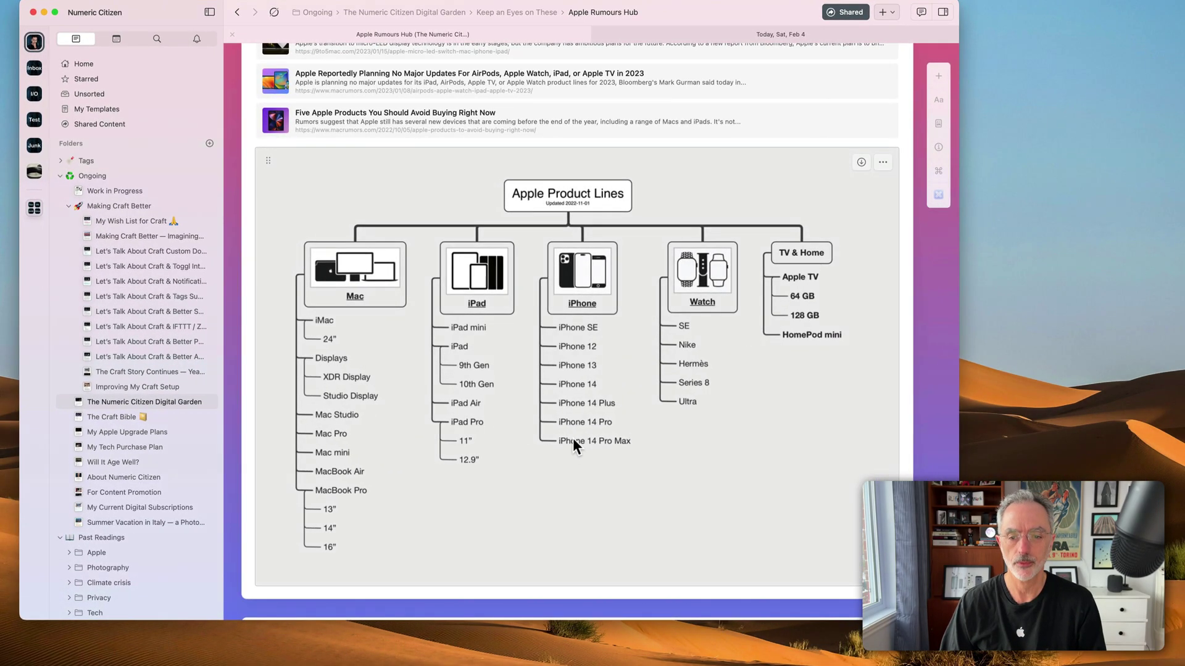
scroll(572, 438, "up", 15)
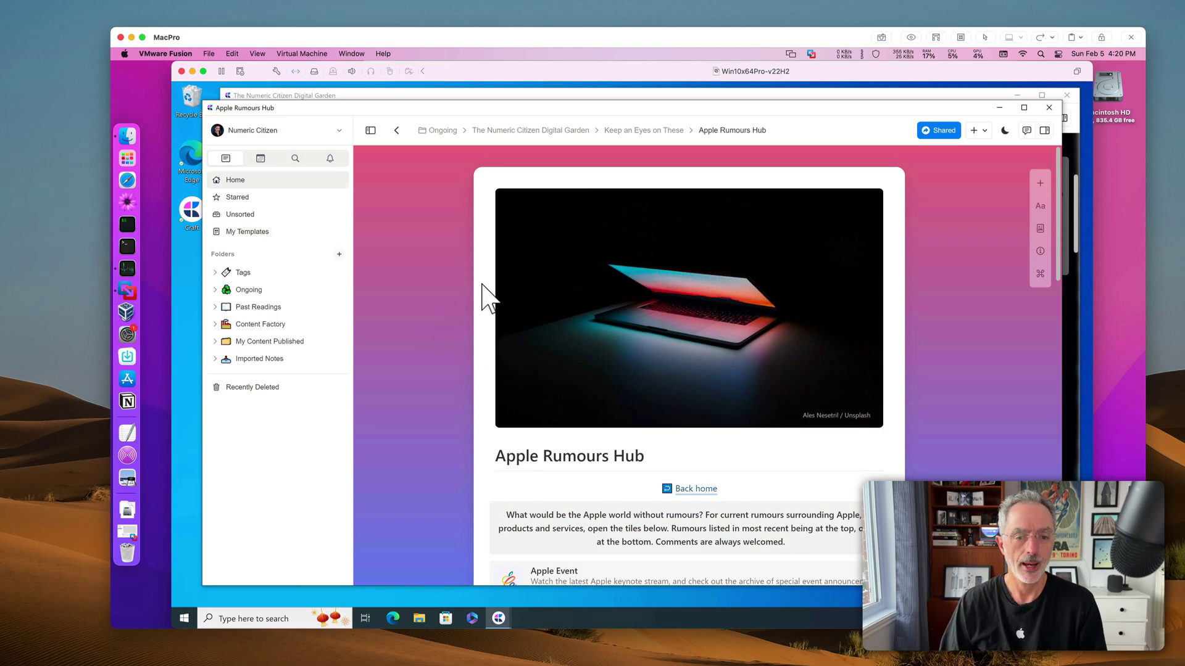
Return via the breadcrumb to The Numeric Citizen Digital Garden and expand Past Readings
left_click(494, 131)
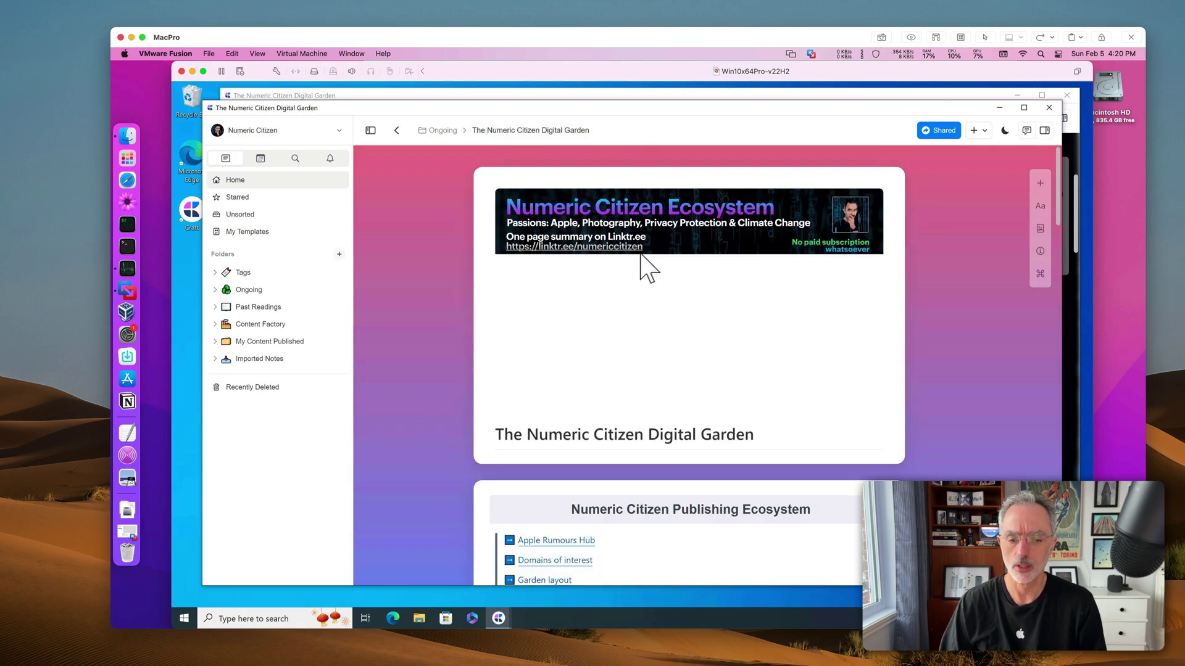
scroll(562, 285, "down", 3)
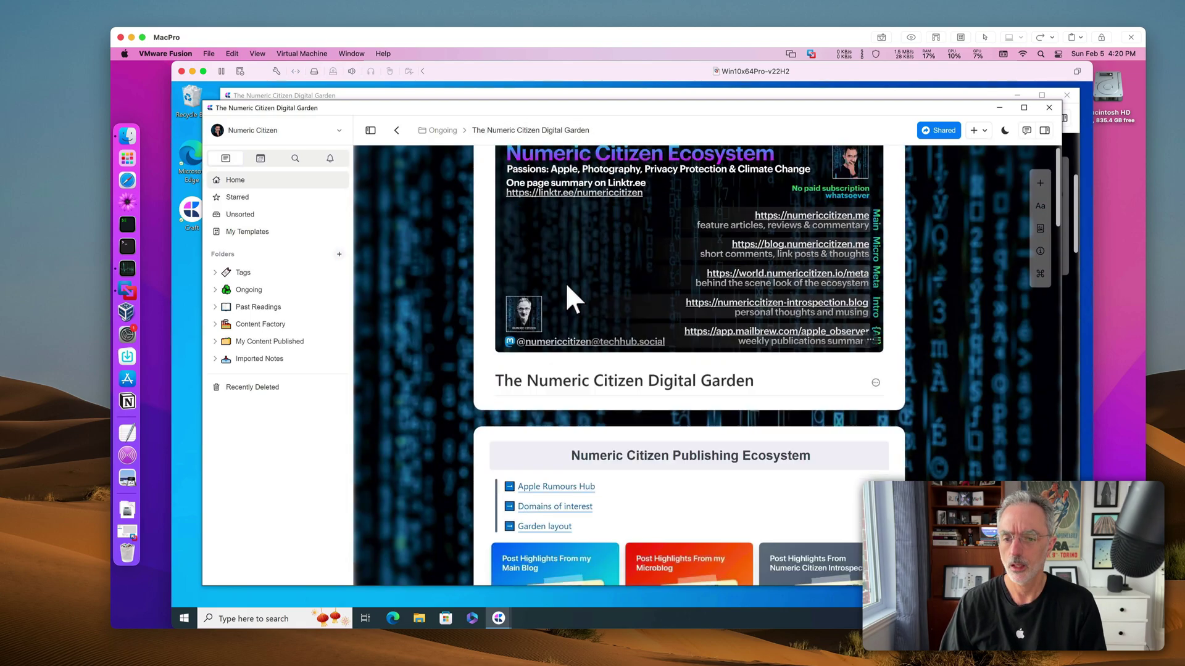
scroll(565, 286, "down", 10)
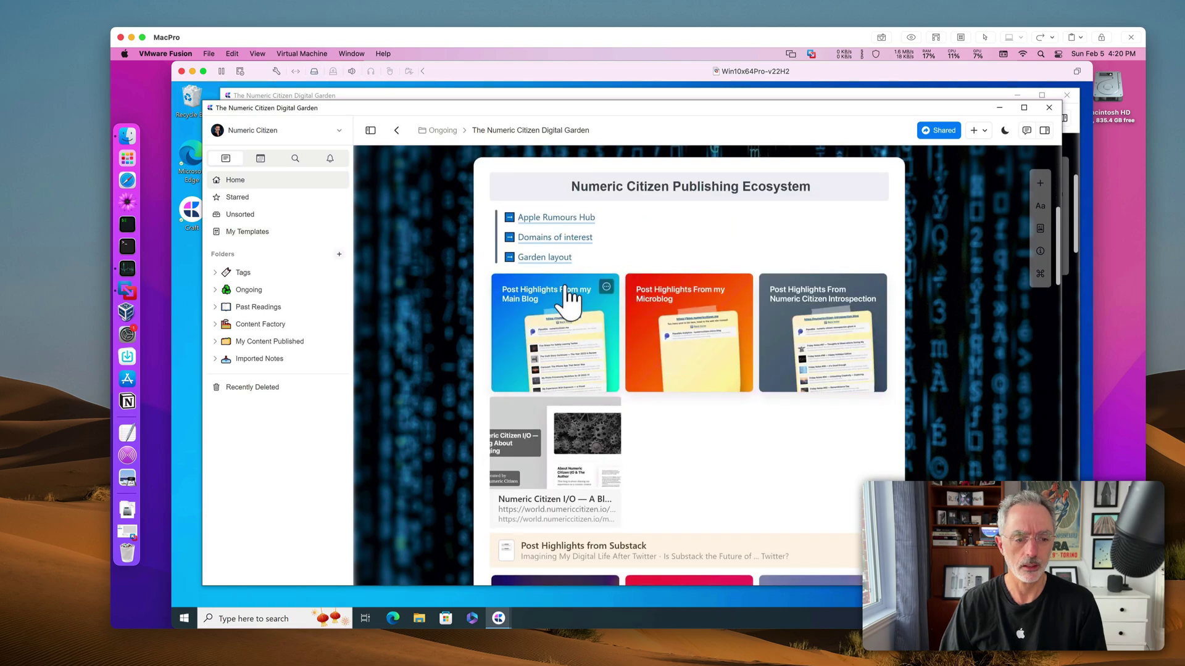
scroll(491, 293, "down", 2)
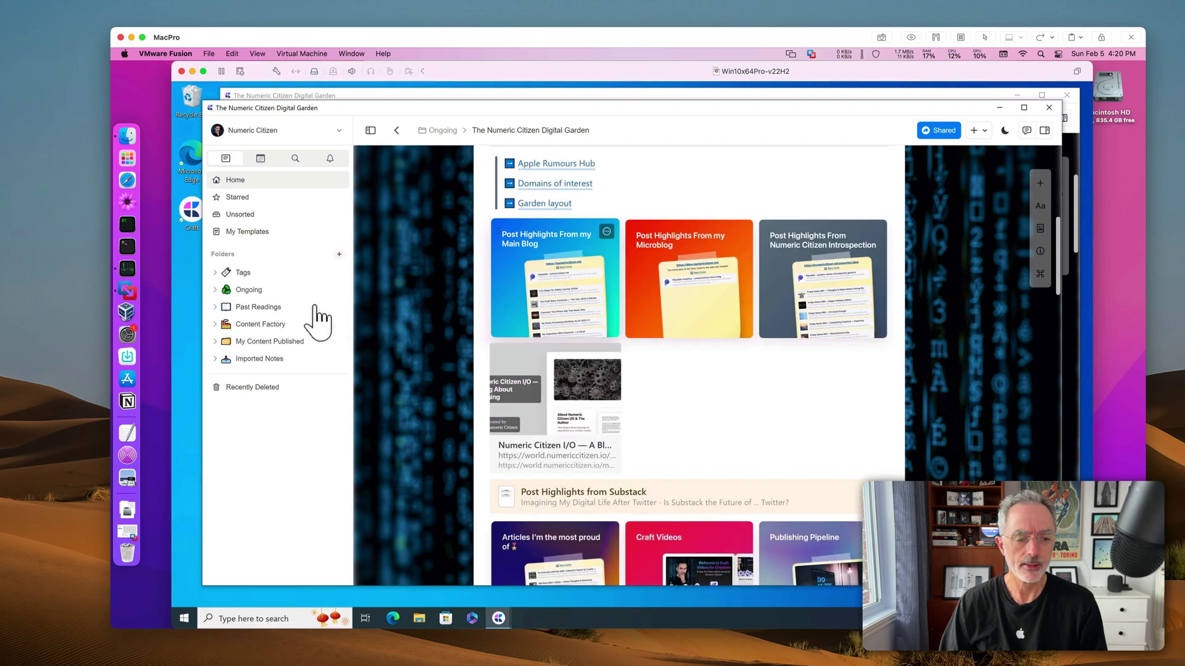
left_click(215, 307)
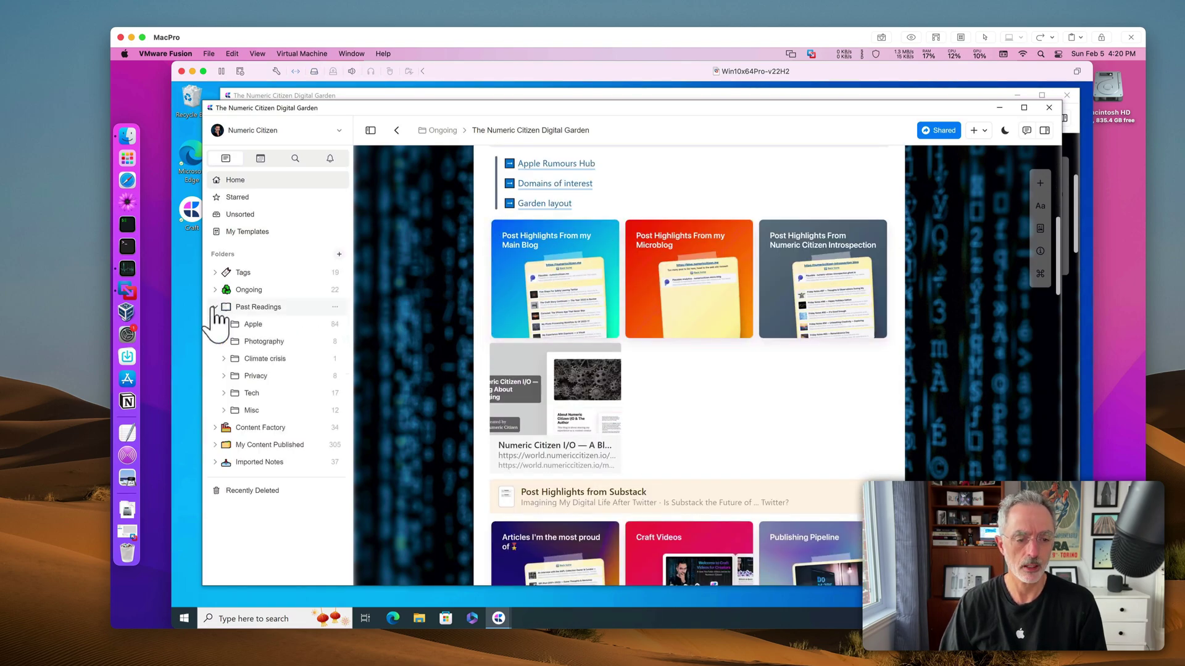
Open the Apple folder, switch its documents to list view, then back to cards
left_click(266, 325)
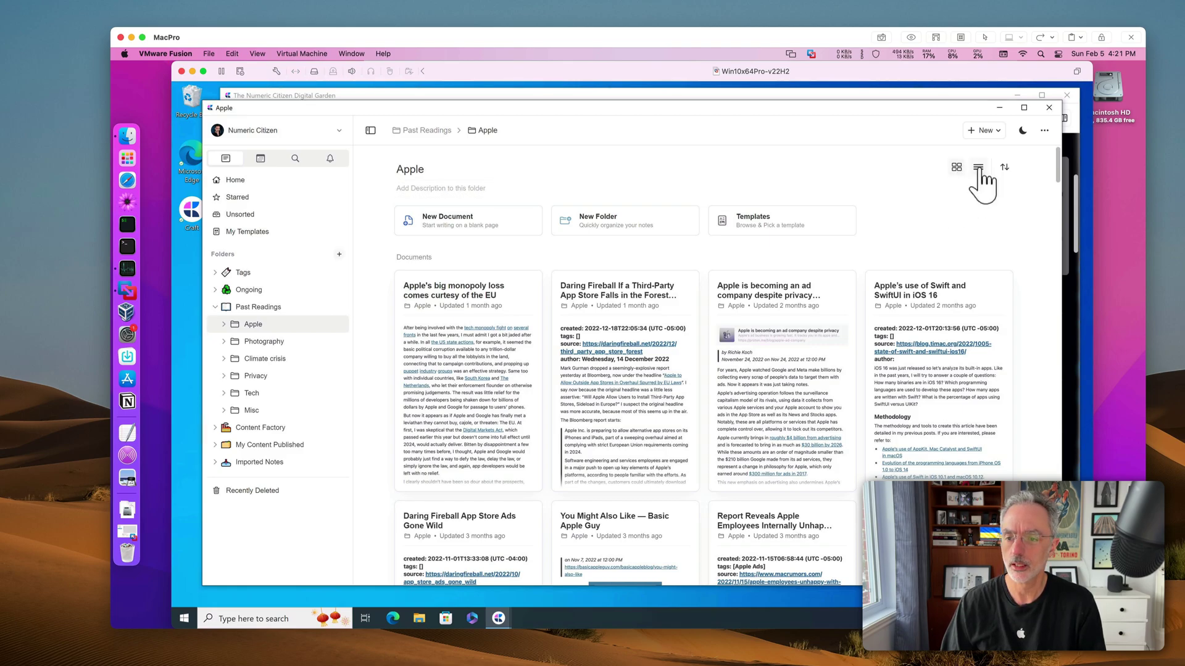
left_click(979, 170)
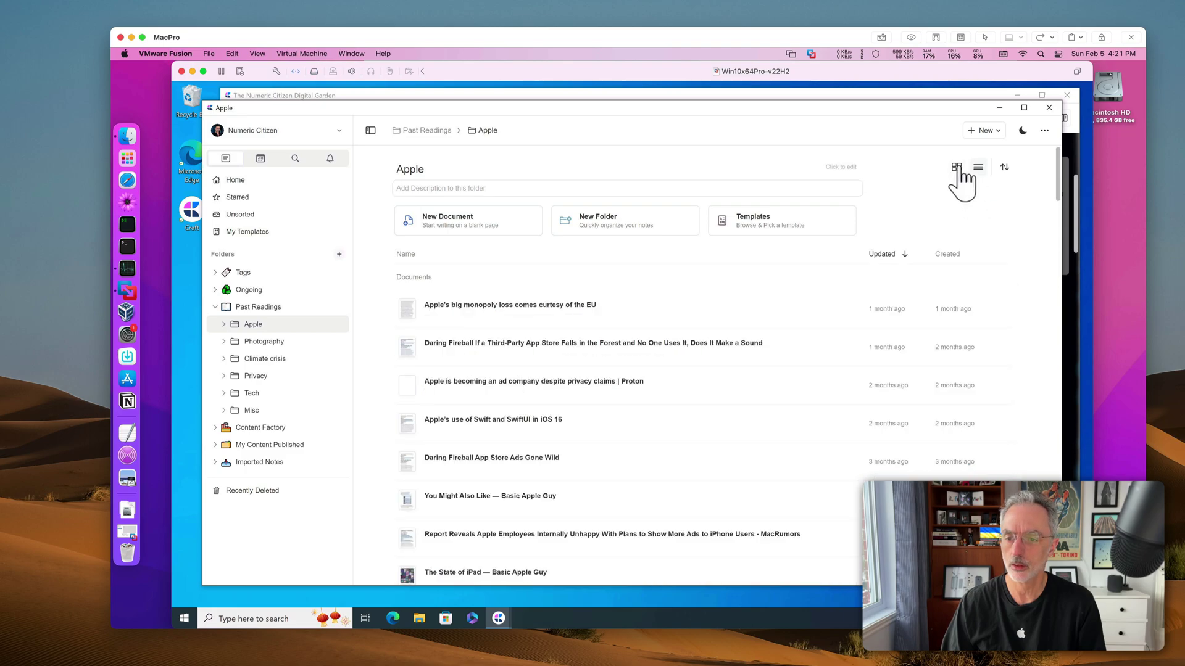
left_click(956, 170)
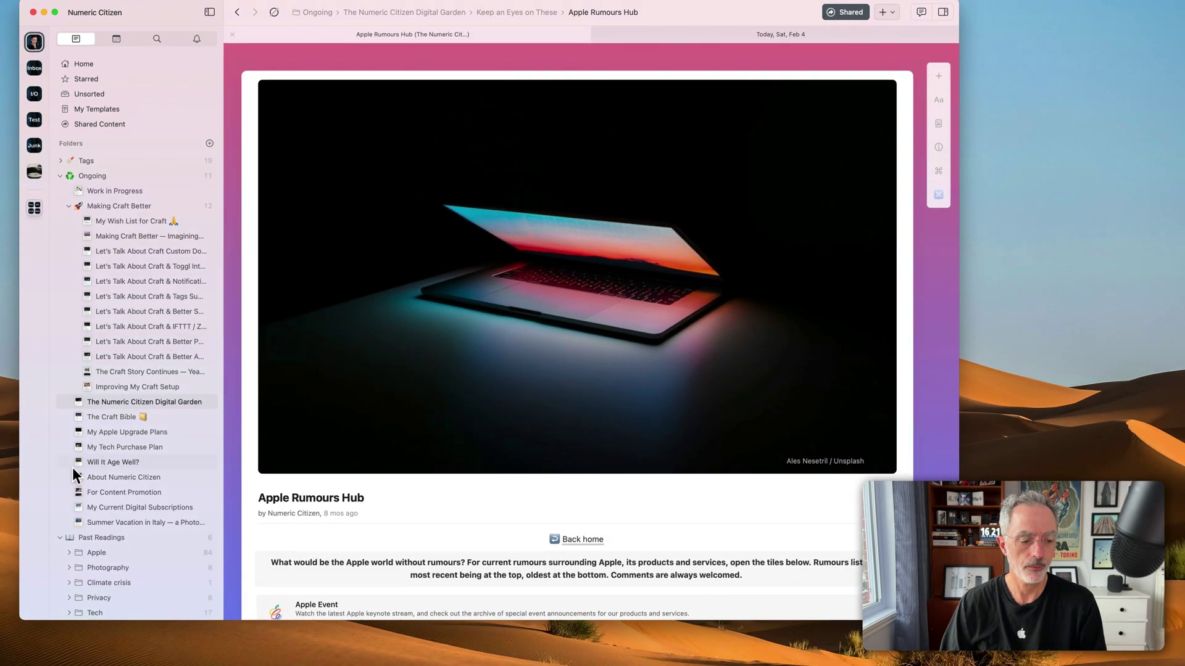
Open Past Readings > Apple and try the masonry and list views before settling on grid
scroll(99, 470, "down", 5)
left_click(114, 430)
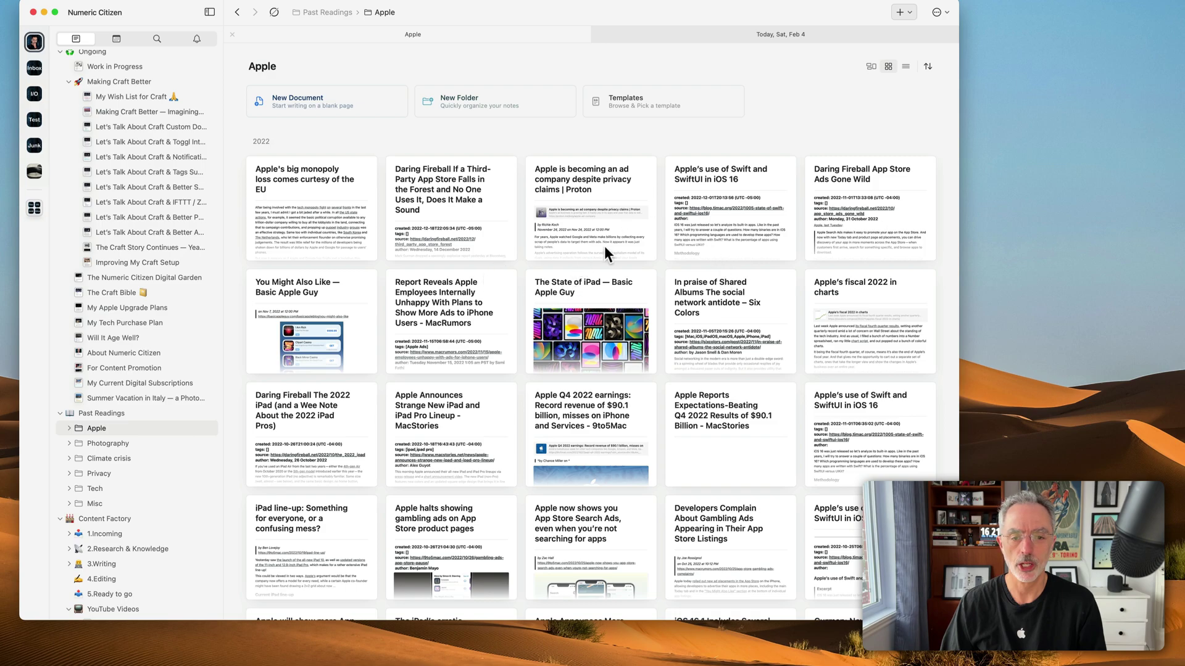
left_click(869, 66)
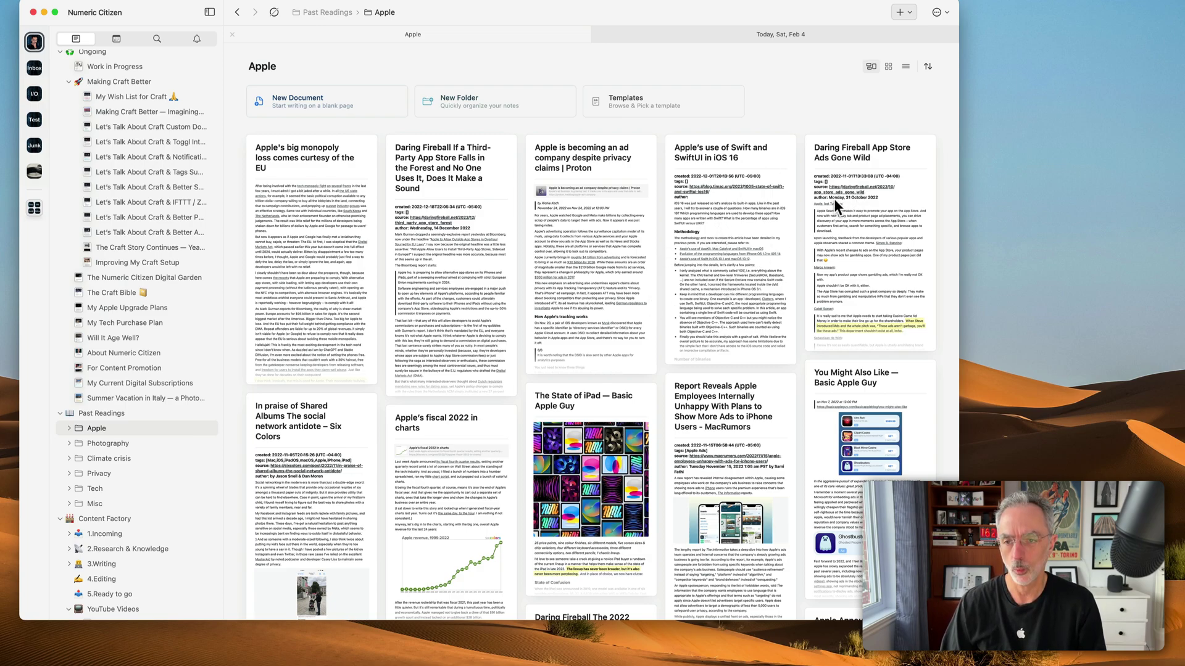
left_click(905, 66)
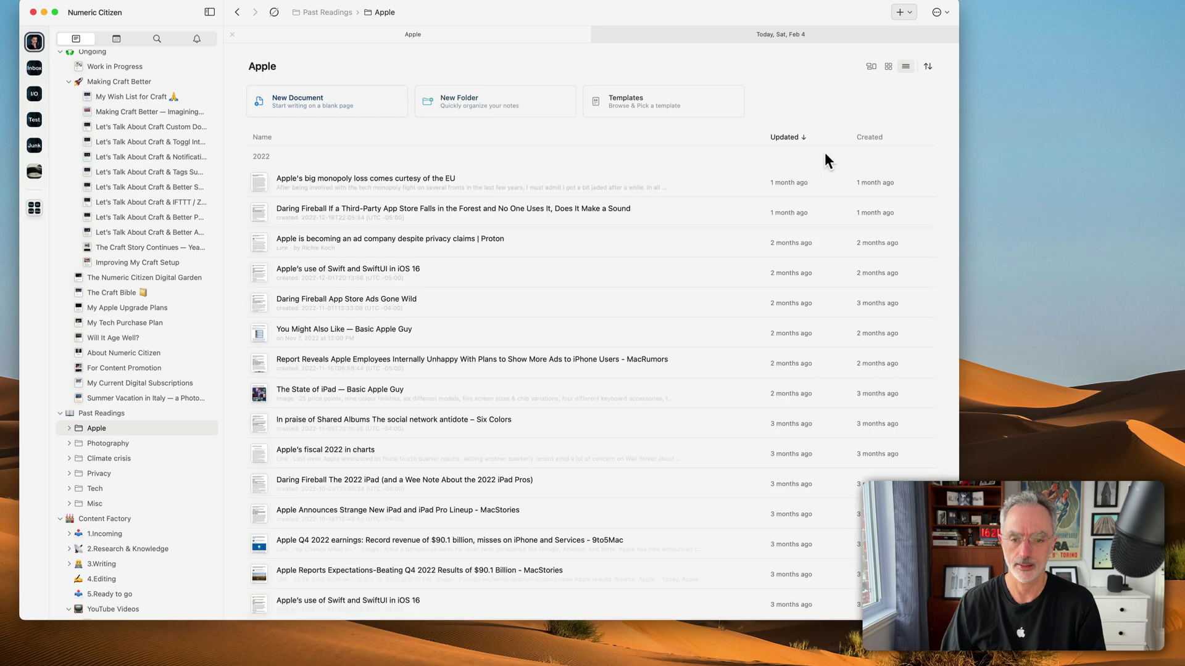
left_click(889, 66)
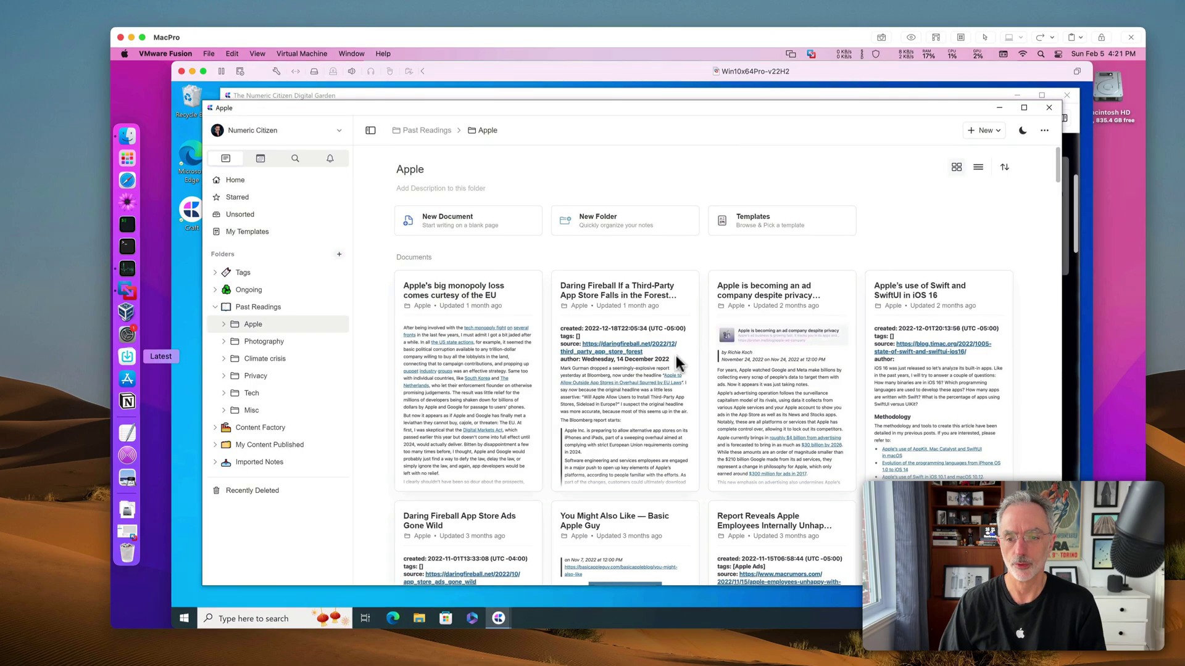
Open Content Factory, open and close the spaces switcher twice, then open Imported Notes
left_click(270, 431)
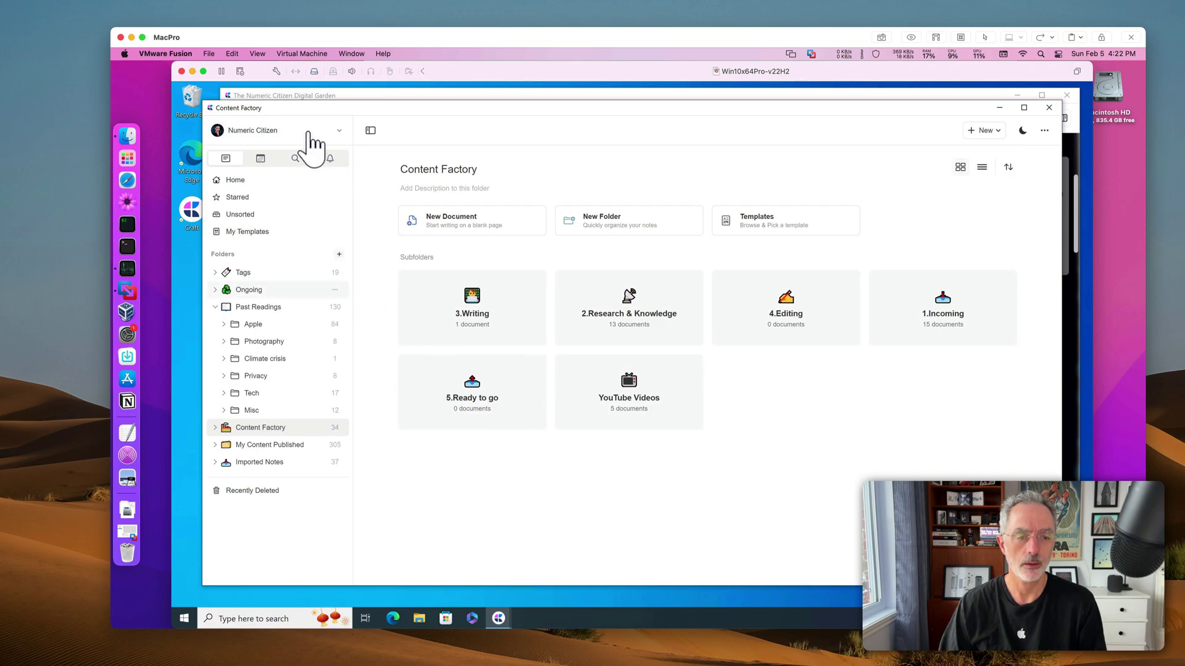
left_click(312, 142)
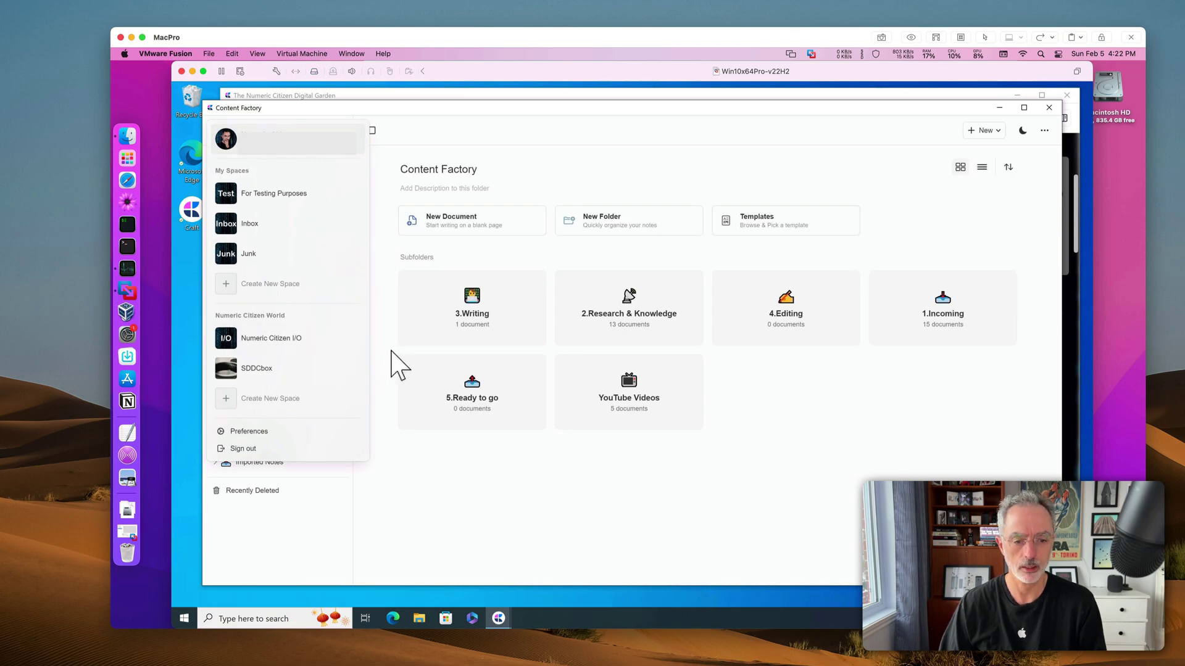
left_click(395, 366)
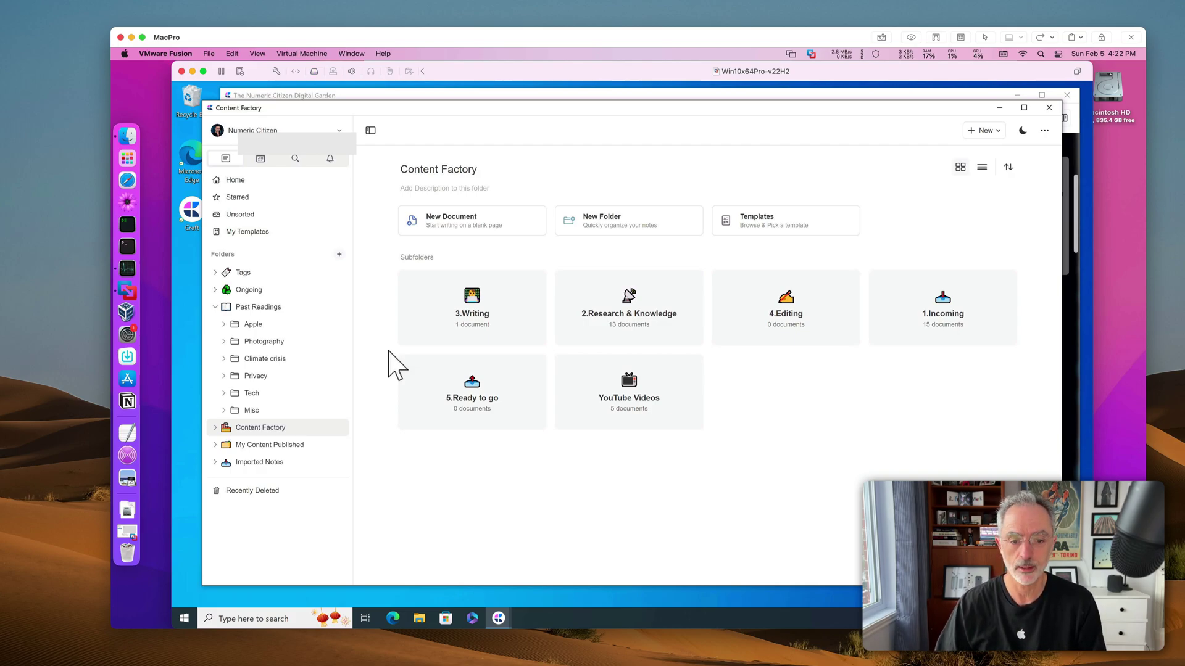
left_click(330, 156)
left_click(326, 155)
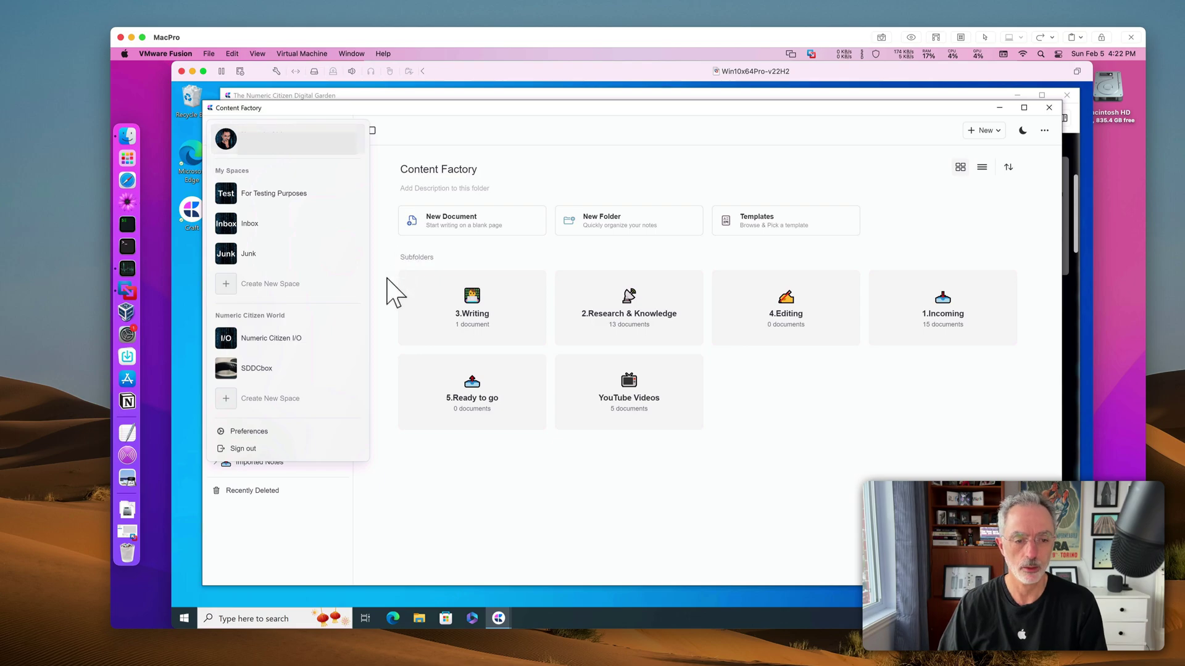
left_click(390, 286)
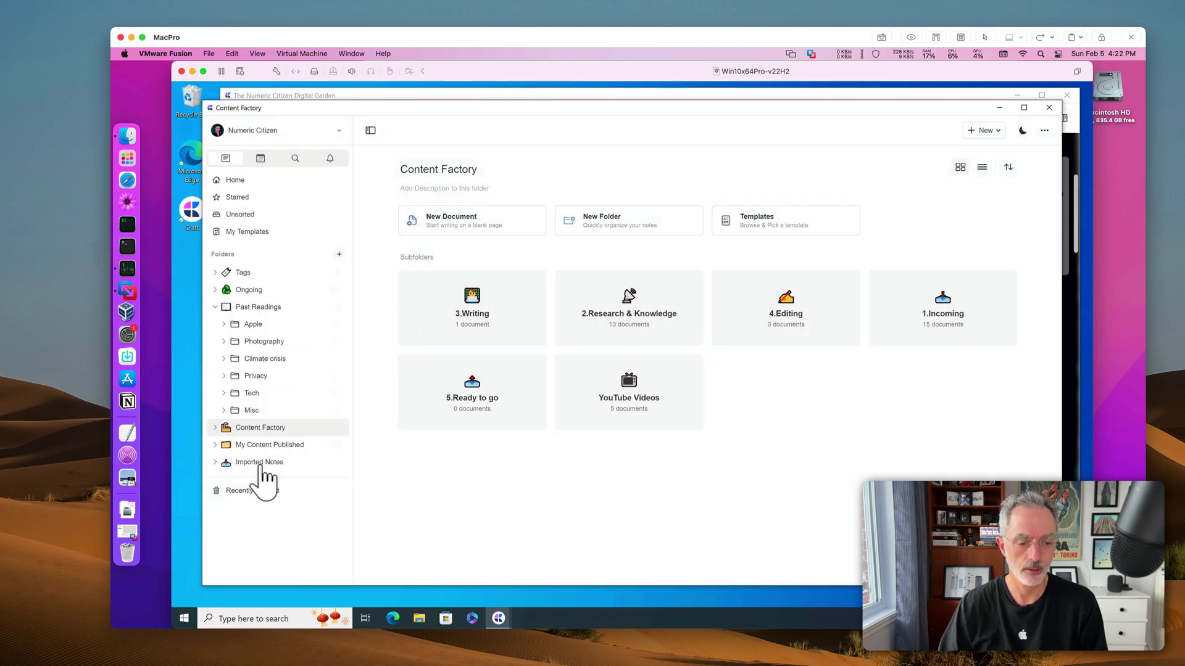
left_click(260, 467)
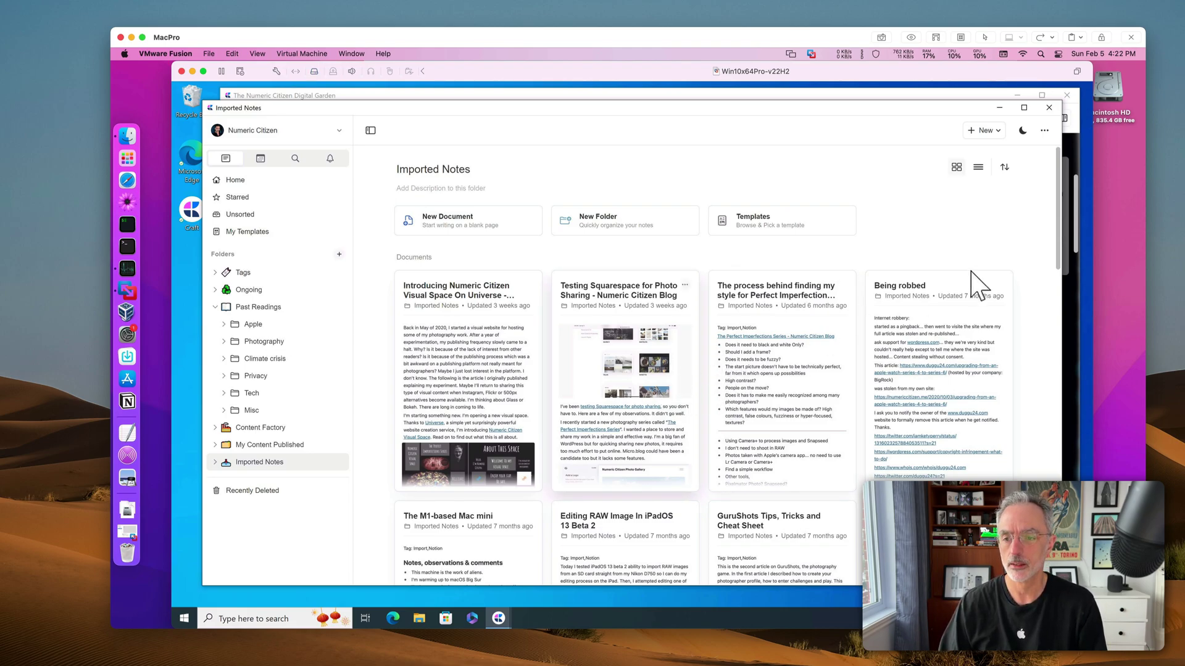
left_click(977, 167)
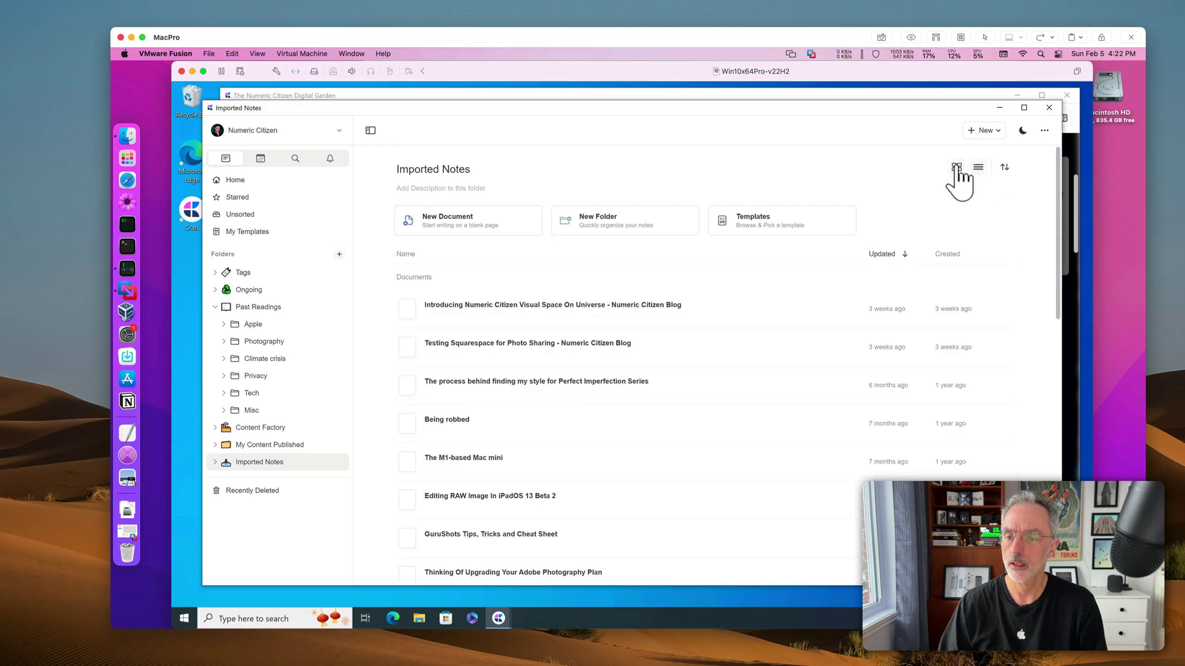
left_click(756, 225)
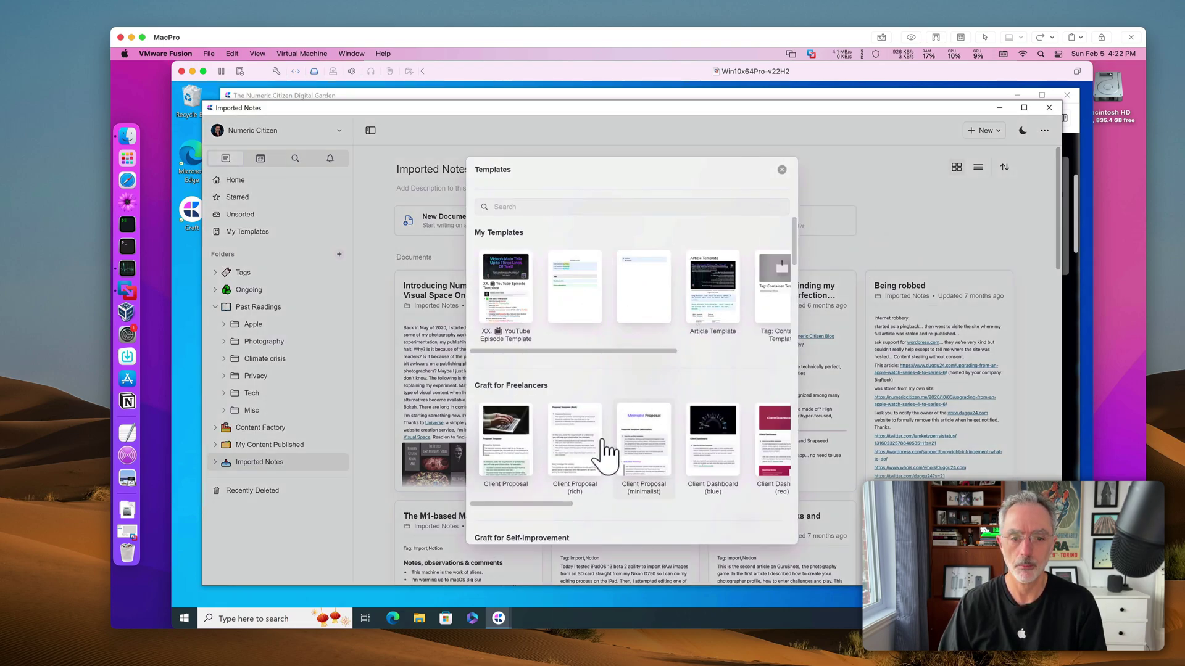
scroll(614, 457, "down", 2)
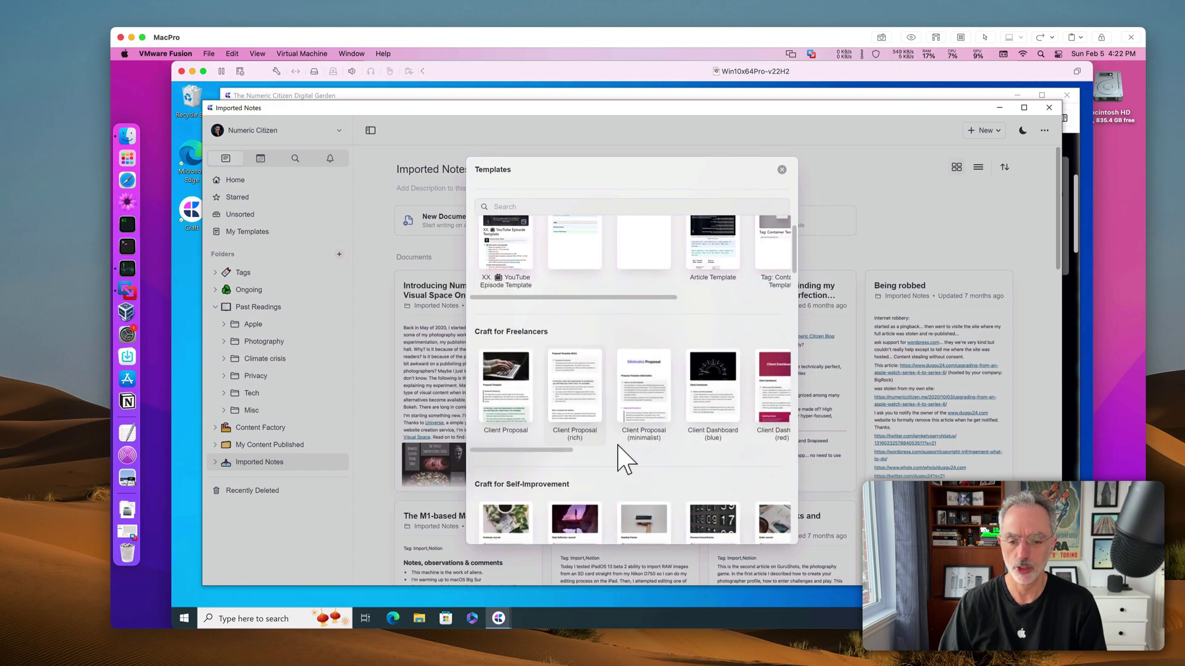
scroll(627, 457, "down", 3)
scroll(629, 454, "down", 5)
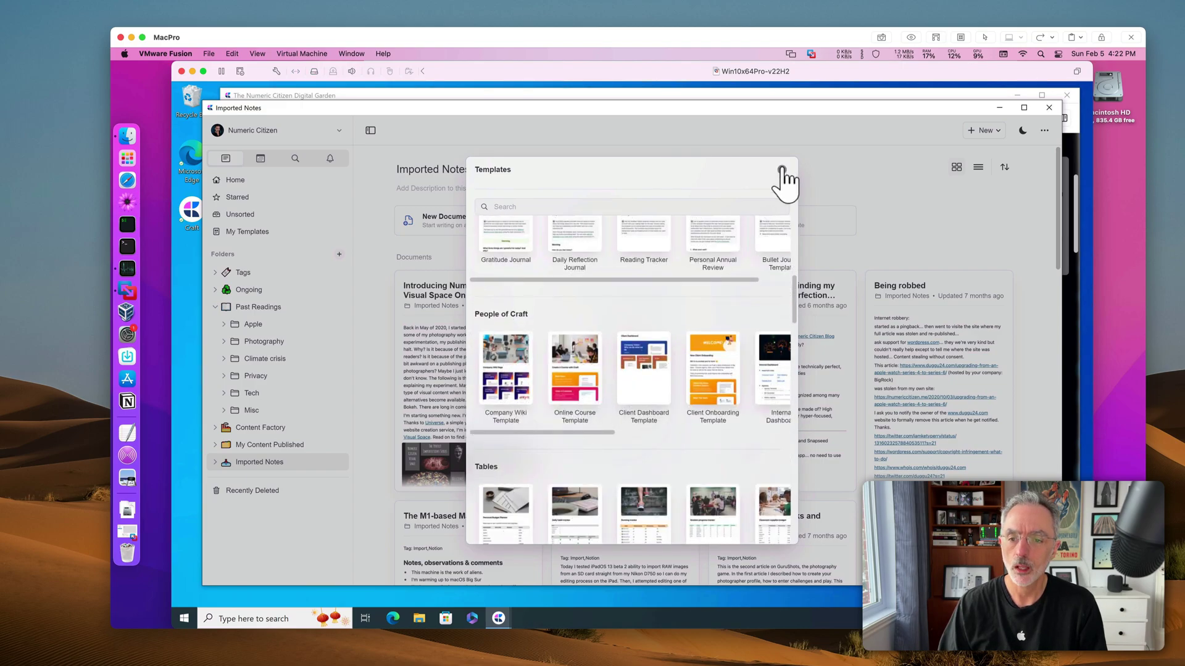
left_click(889, 237)
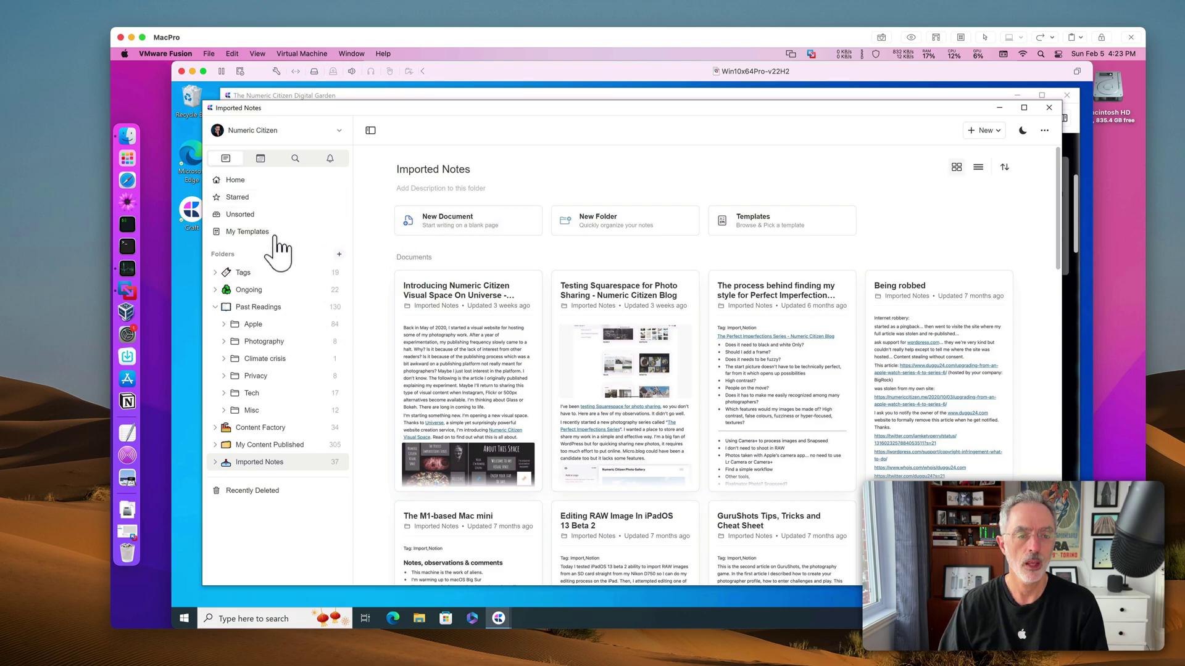
Switch to the For Testing Purposes space and open A Great Story - bla bla's sub-page
left_click(264, 132)
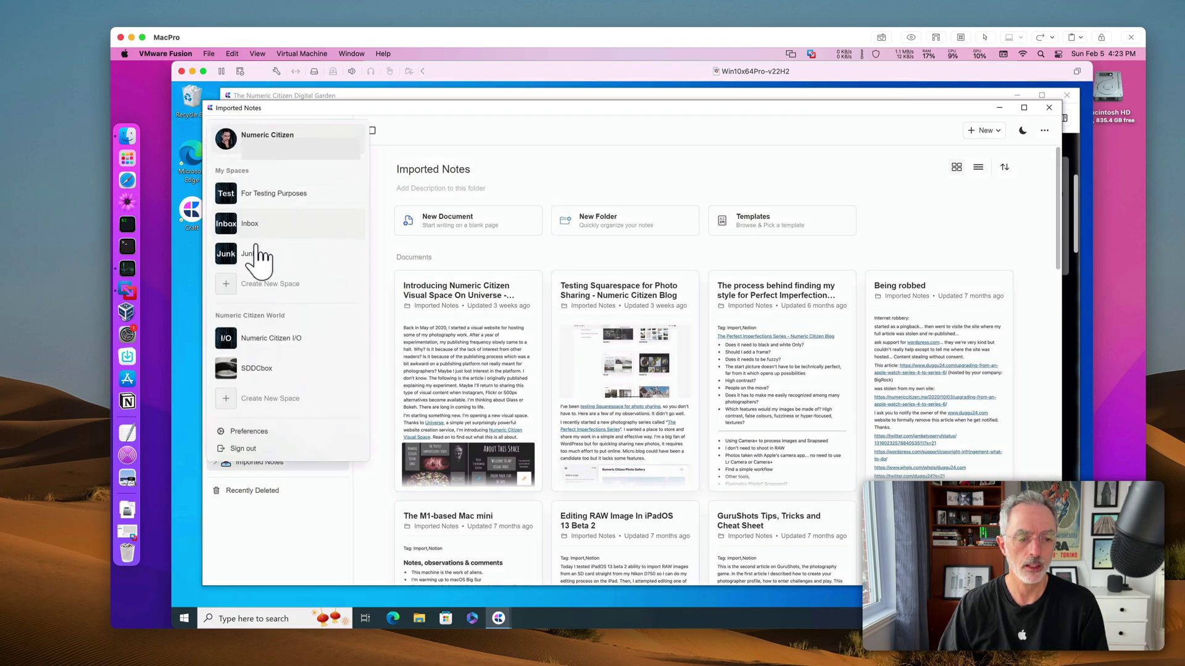
left_click(276, 194)
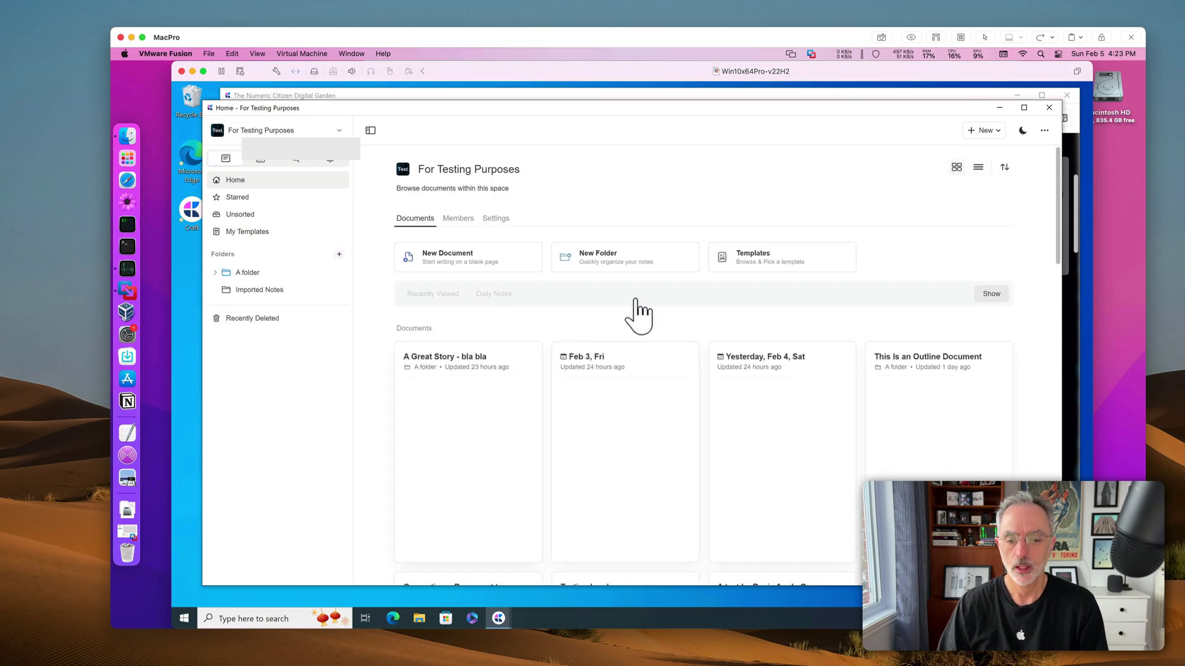
left_click(490, 440)
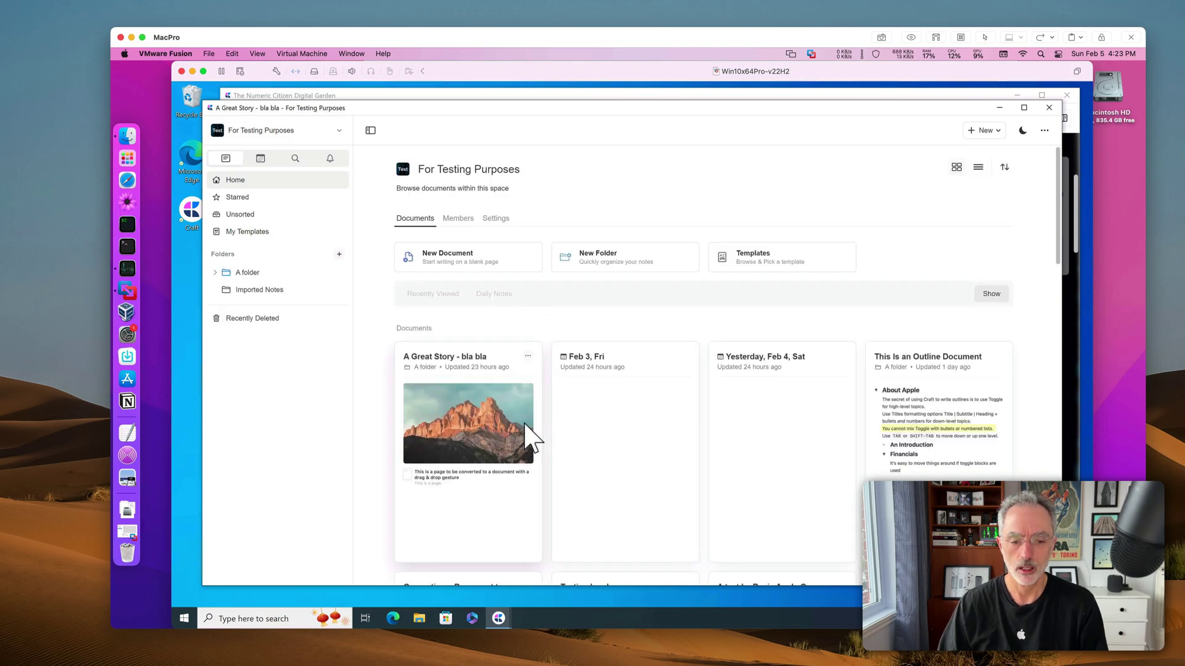
scroll(586, 512, "down", 2)
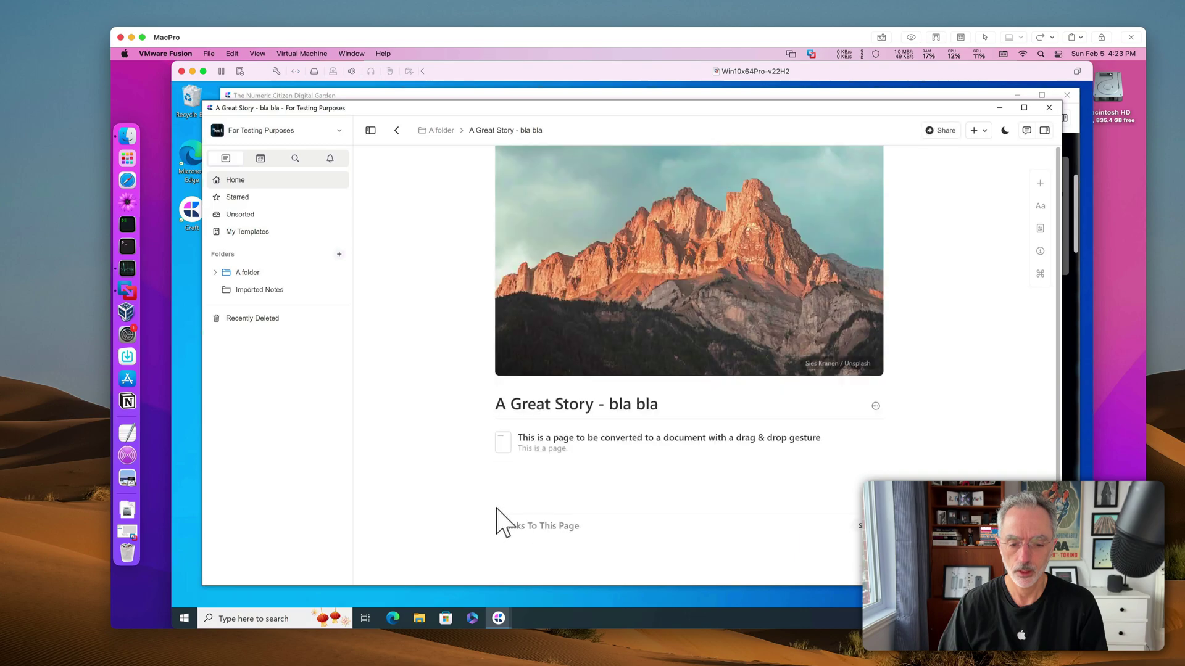
left_click(500, 398)
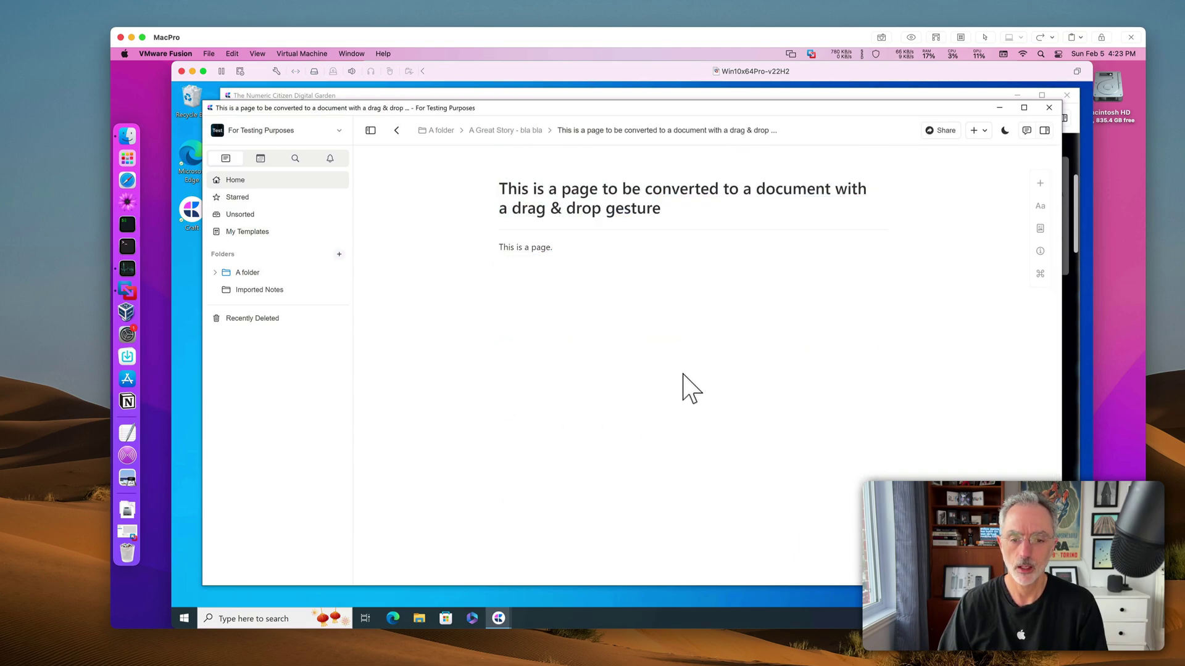
Below 'This is a page.', try the slash menu's AI Assistant prompt, then dismiss it
left_click(537, 275)
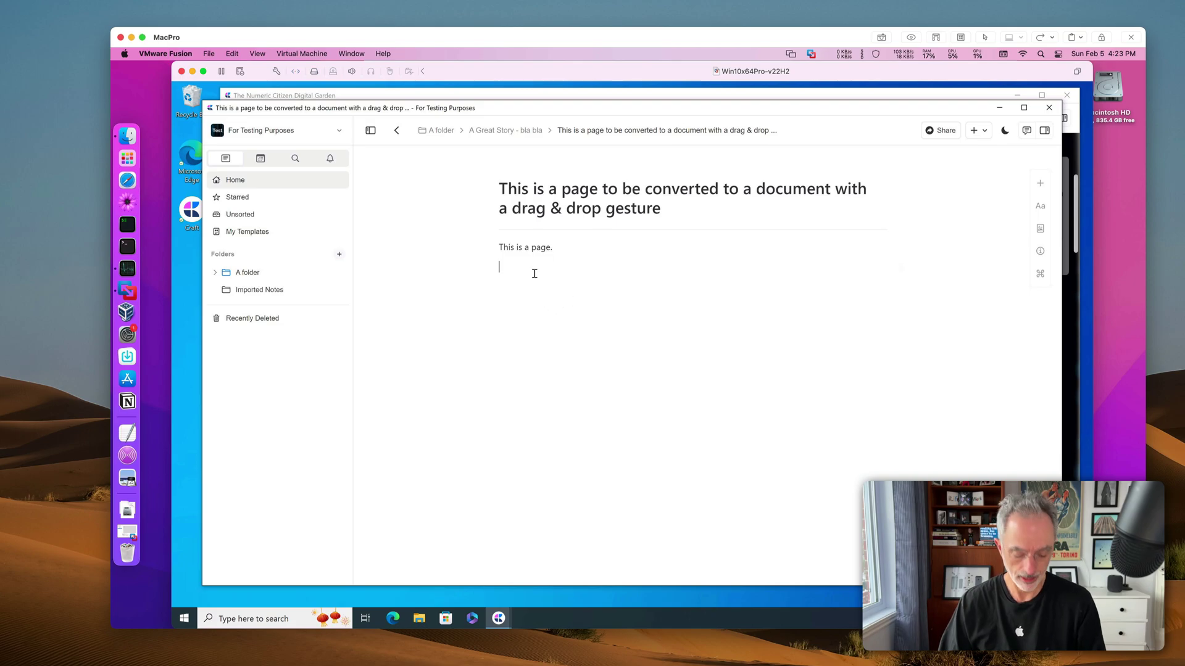
type("/")
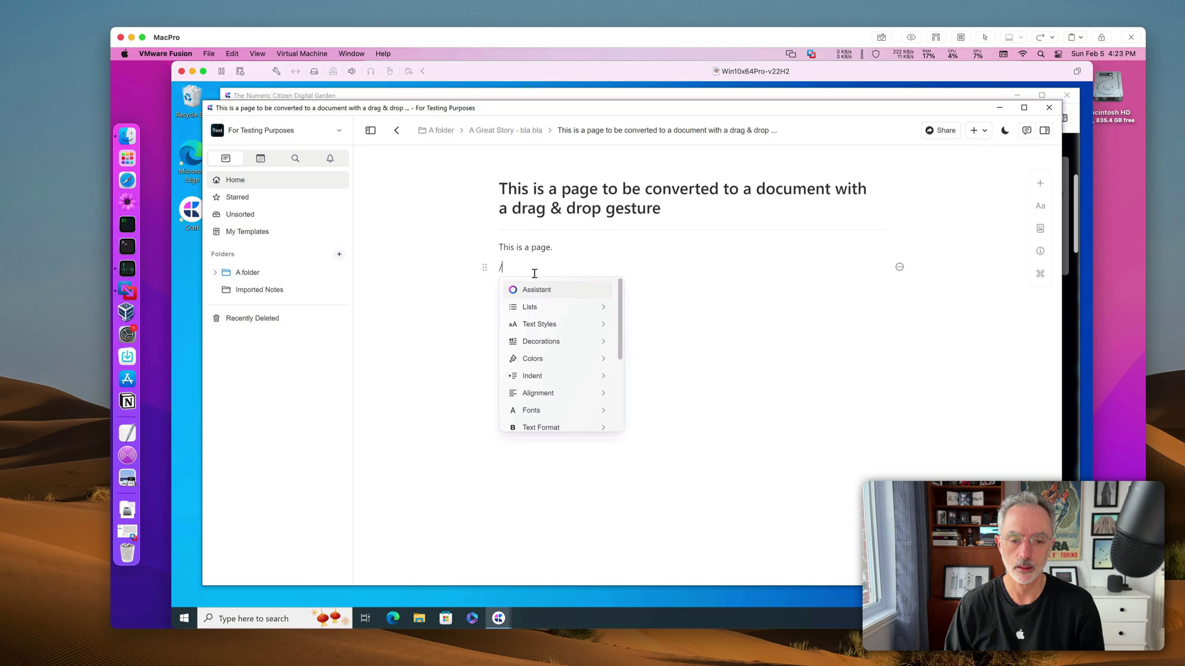
key("Return")
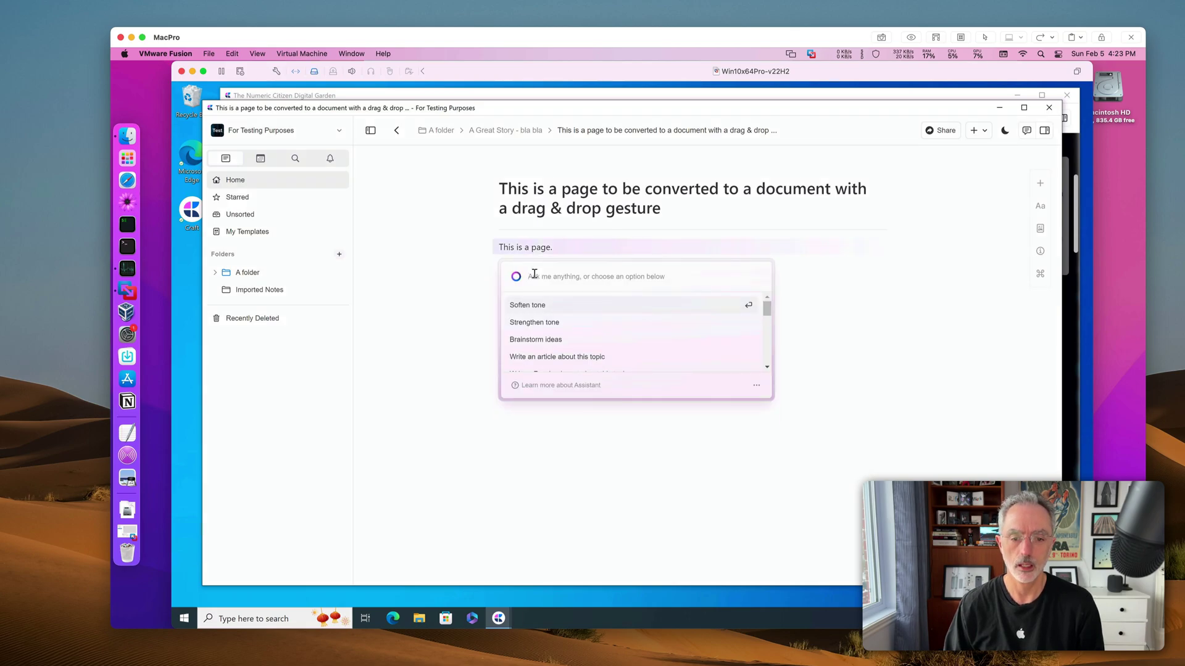
left_click(491, 285)
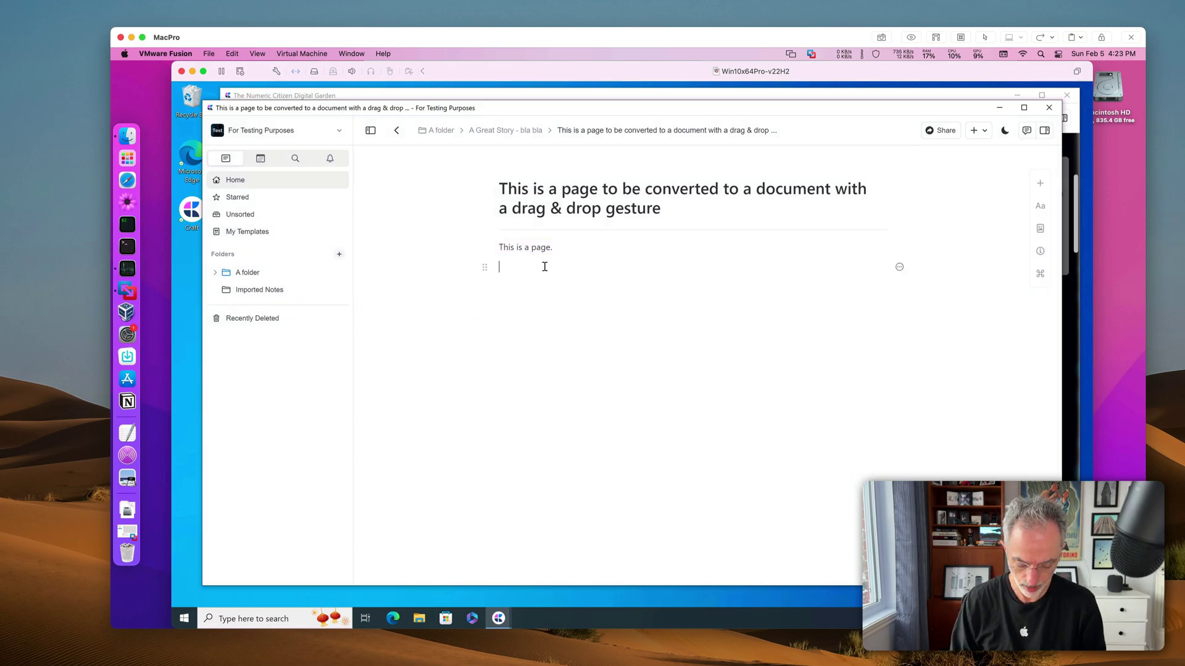
Insert a numbered list via the slash menu with first item 'item' and a new empty entry
type("/")
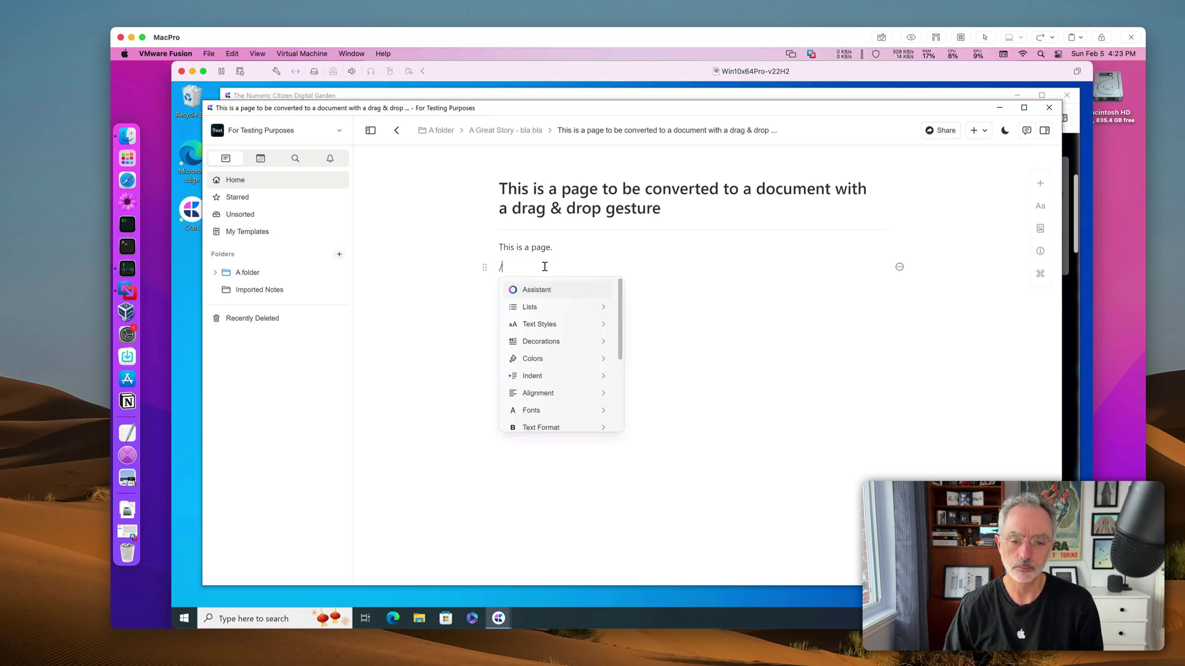
key("Return")
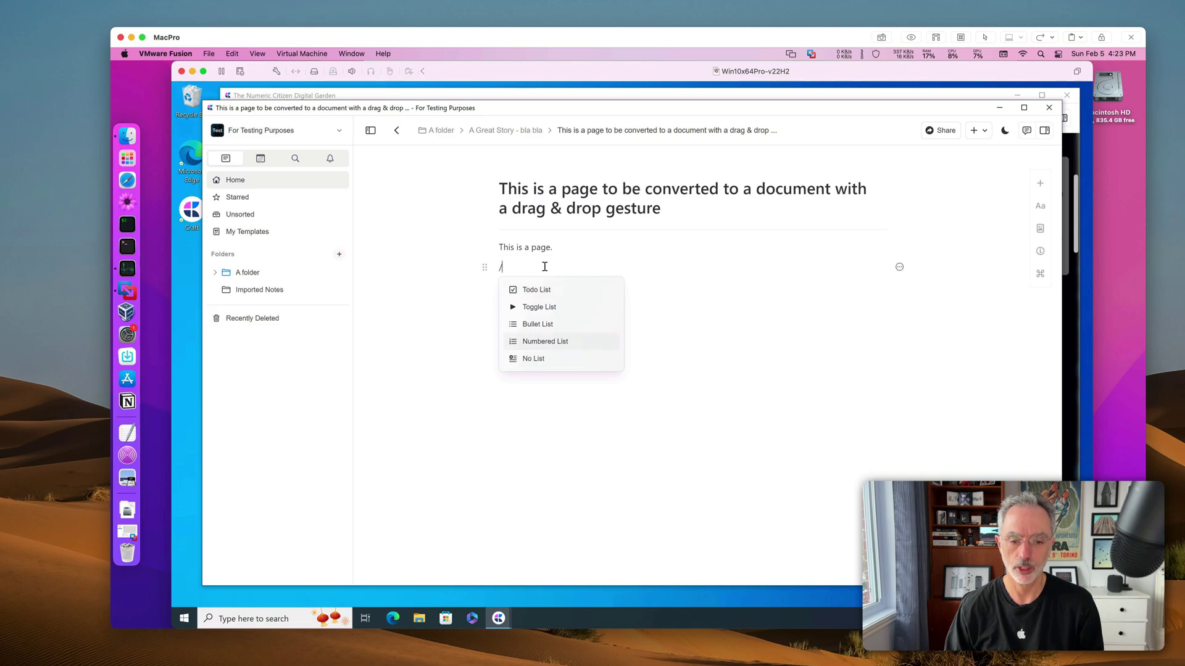
key("BackSpace")
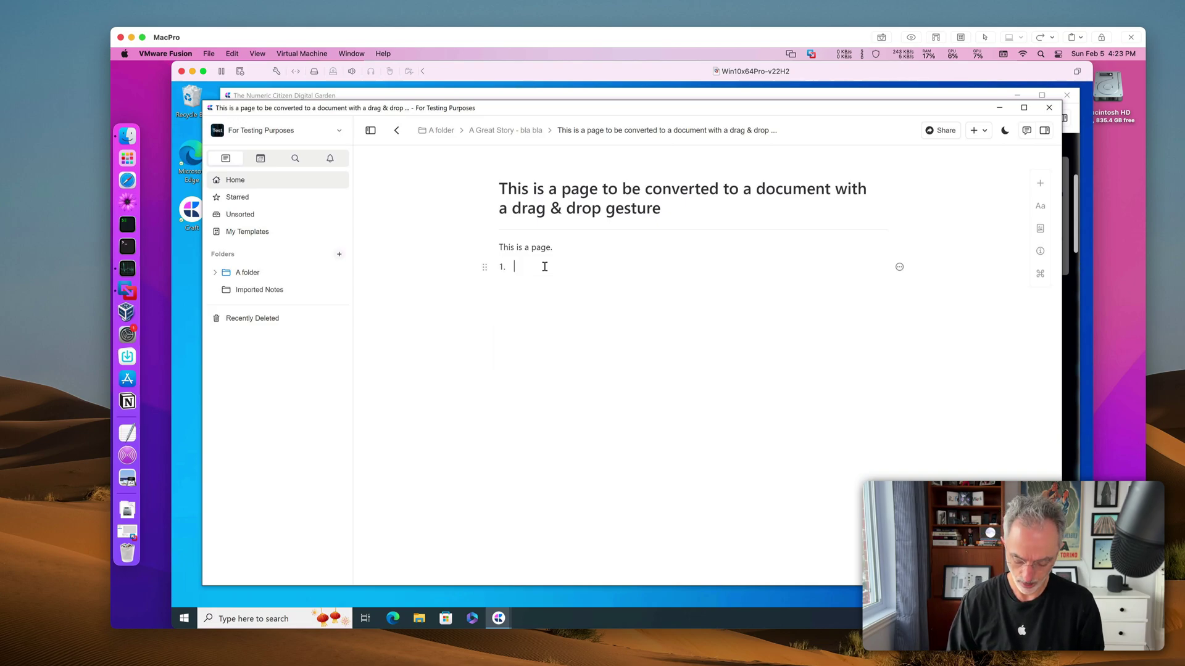
type("item")
key("Return")
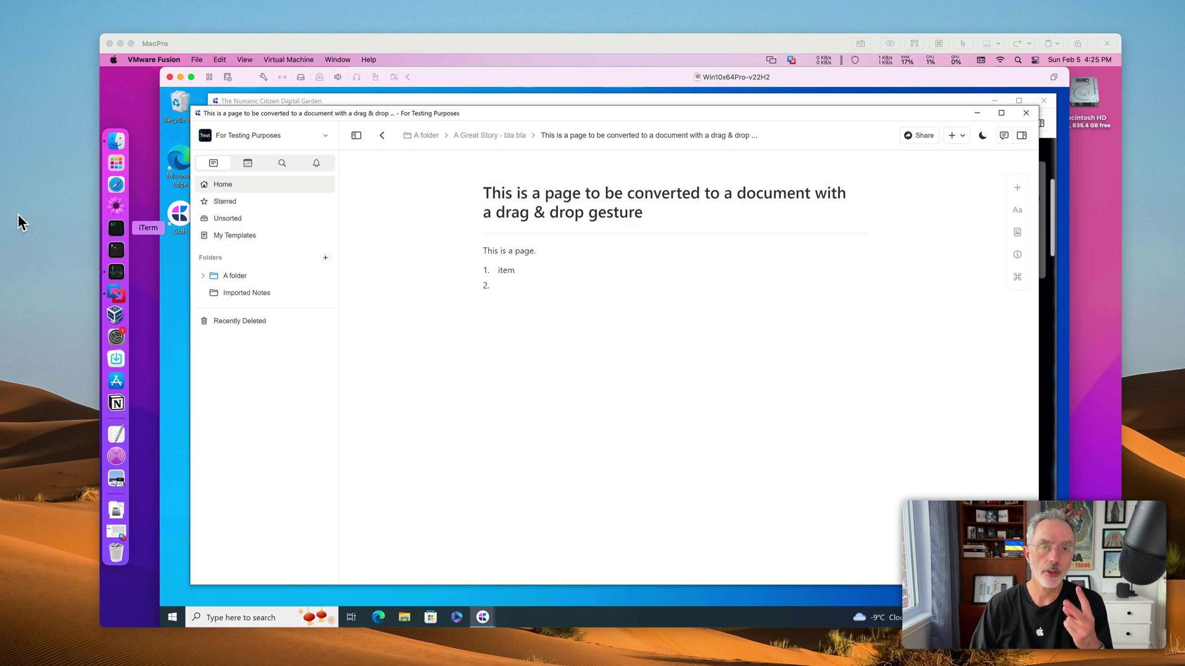
Bring the virtual machine window into focus
left_click(364, 240)
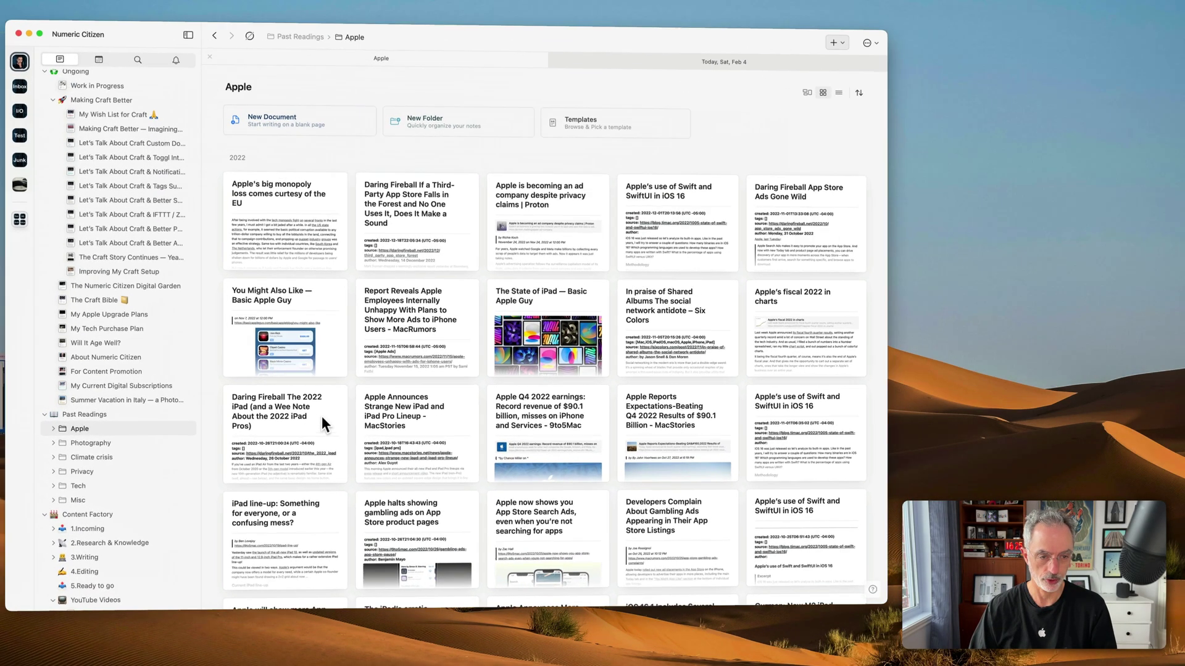
Widen the Mac sidebar slightly so the Apple folder's document grid reflows
mouse_move(211, 262)
left_mouse_down()
mouse_move(360, 254)
mouse_move(212, 265)
mouse_move(227, 262)
left_mouse_up()
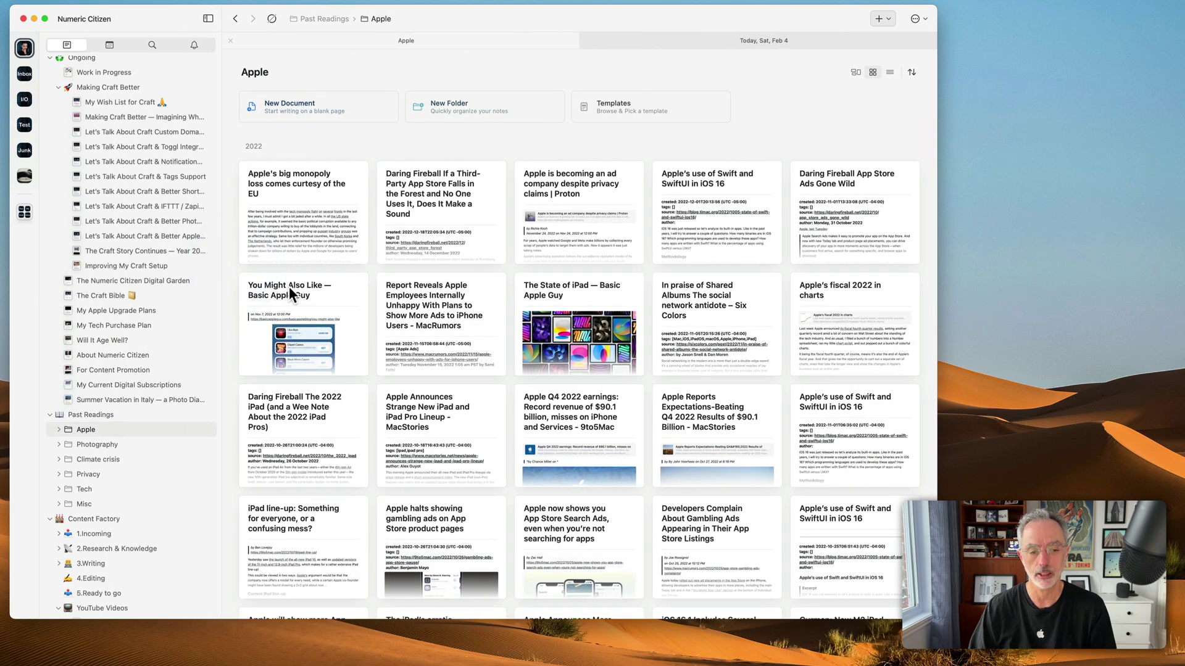